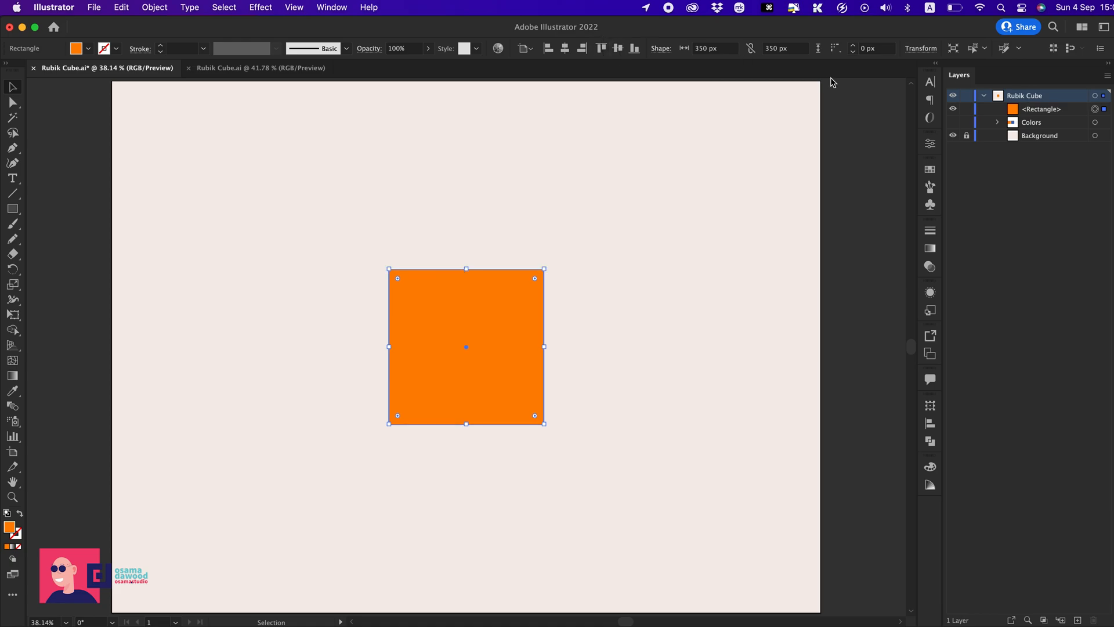
- Show the Colors swatches and split the orange square into a grid of 3 rows and 3 columns
{"action": "left_click", "coordinate": [953, 123]}
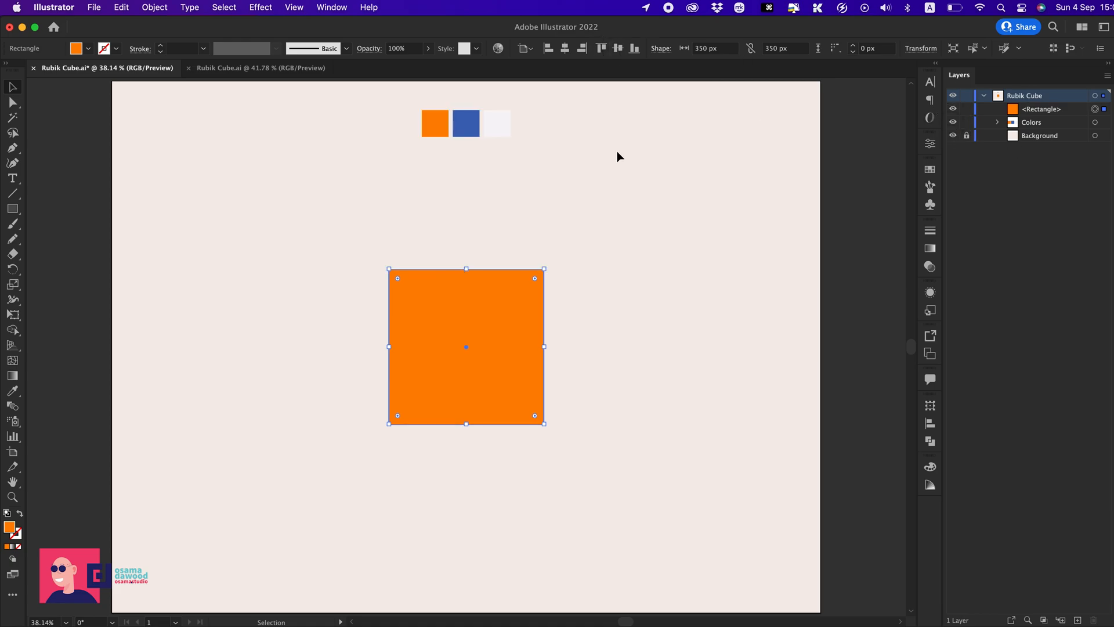
{"action": "left_click", "coordinate": [170, 12]}
{"action": "mouse_move", "coordinate": [204, 328]}
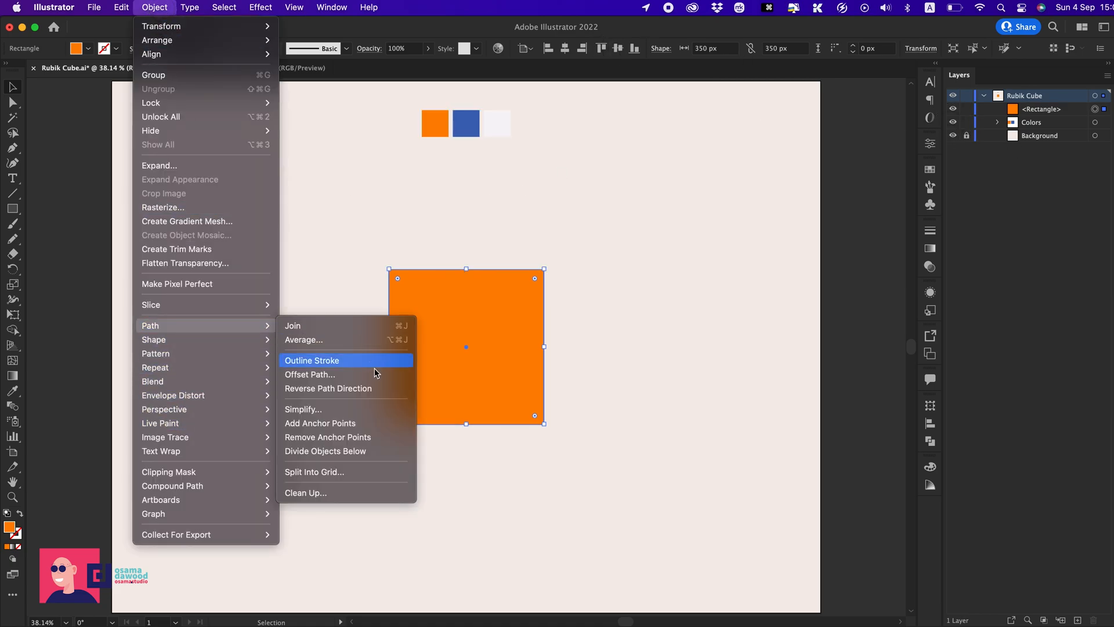
{"action": "left_click", "coordinate": [380, 477]}
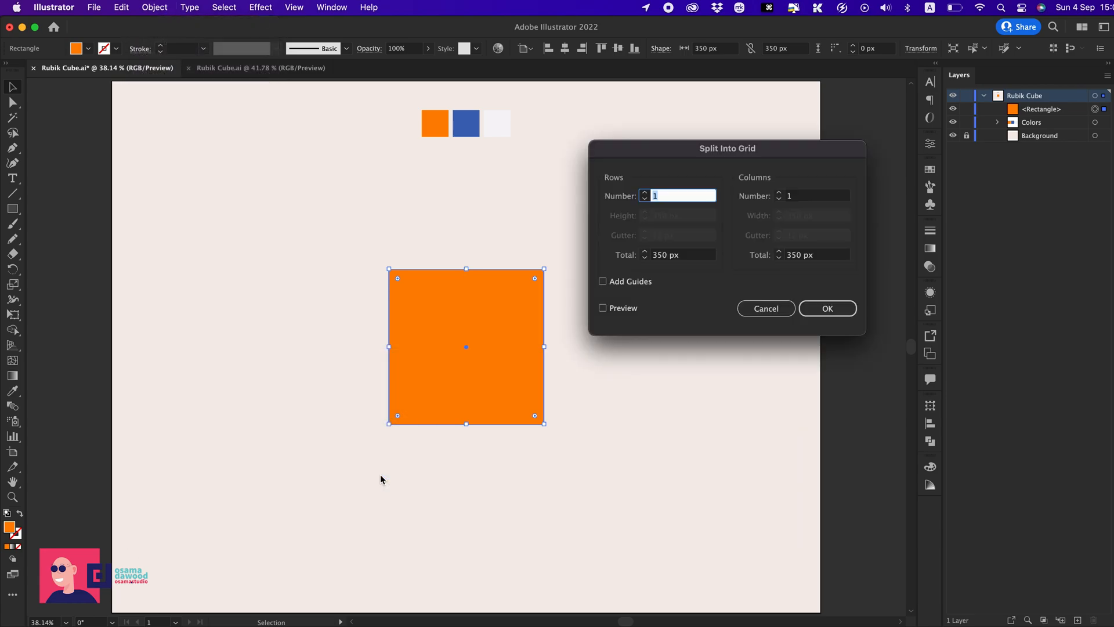
{"action": "type", "text": "3"}
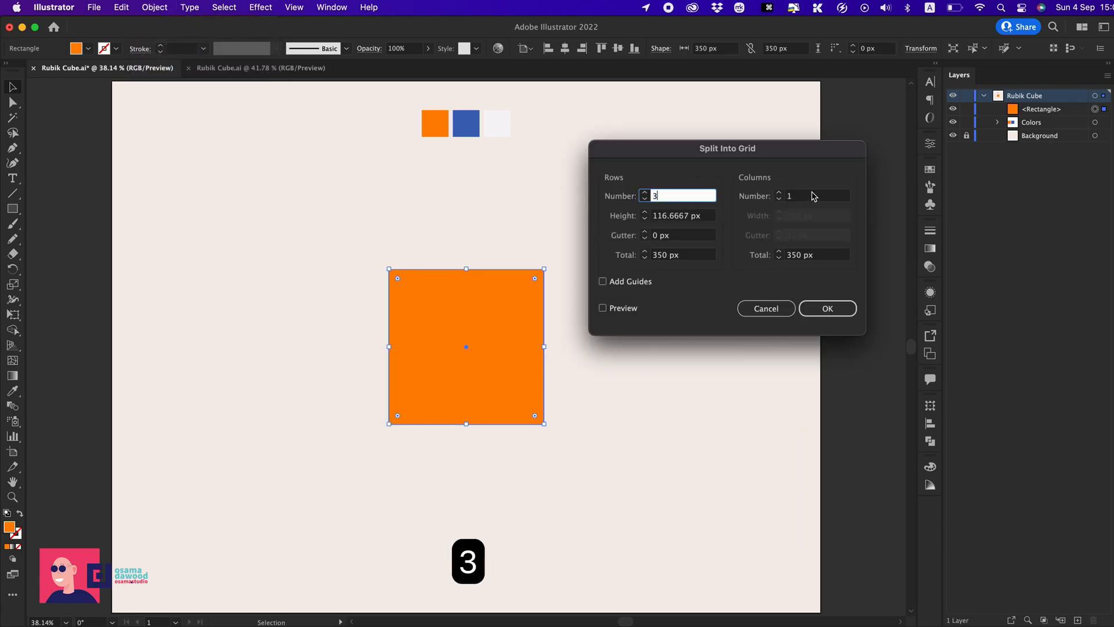
{"action": "left_click", "coordinate": [813, 196]}
{"action": "type", "text": "3"}
{"action": "left_click", "coordinate": [630, 312]}
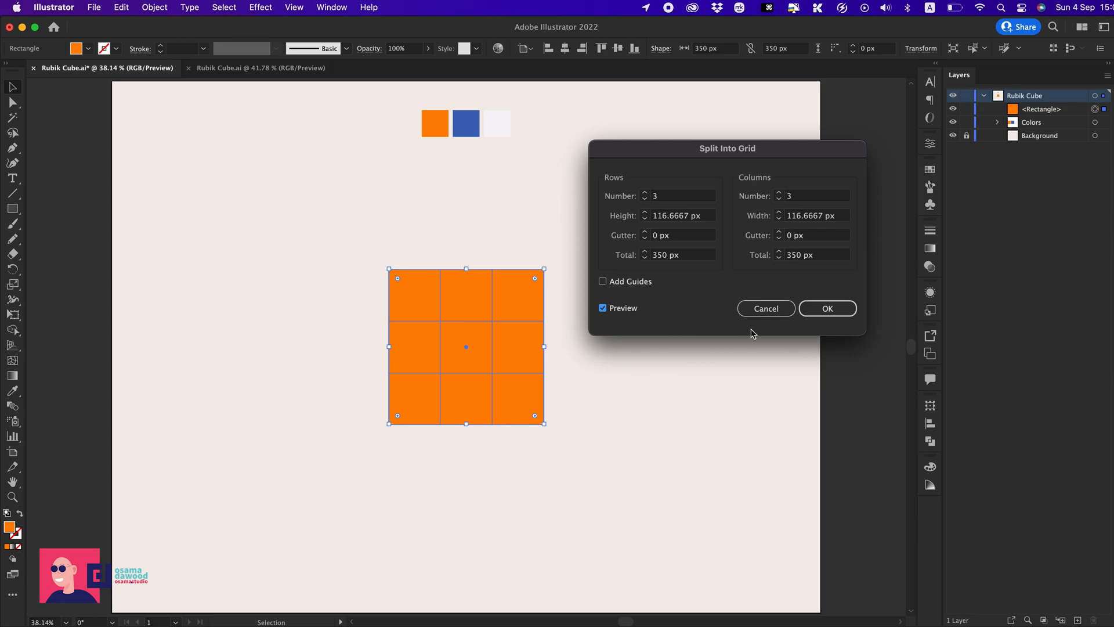
{"action": "left_click", "coordinate": [829, 308]}
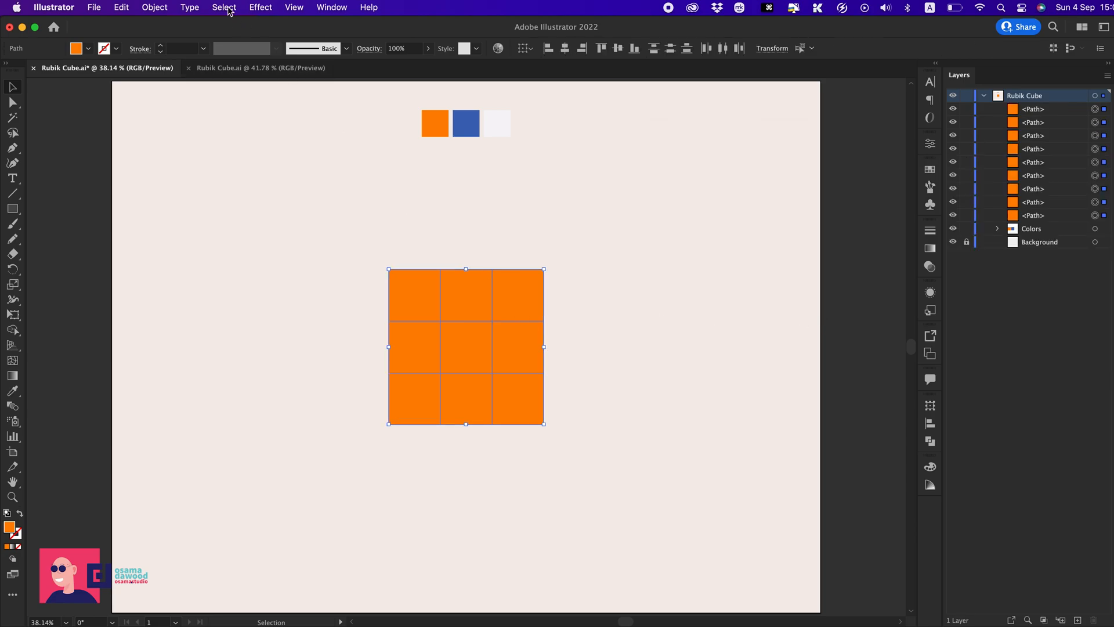
- Offset the paths of the nine grid squares by -4 px
{"action": "left_click", "coordinate": [155, 7]}
{"action": "mouse_move", "coordinate": [159, 324]}
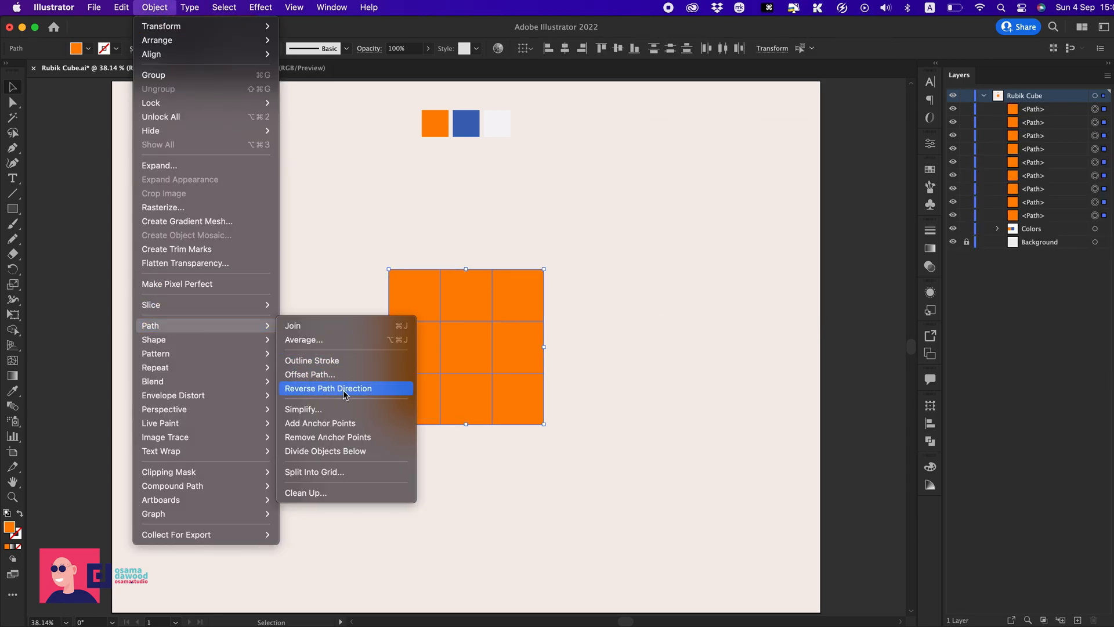
{"action": "left_click", "coordinate": [323, 375]}
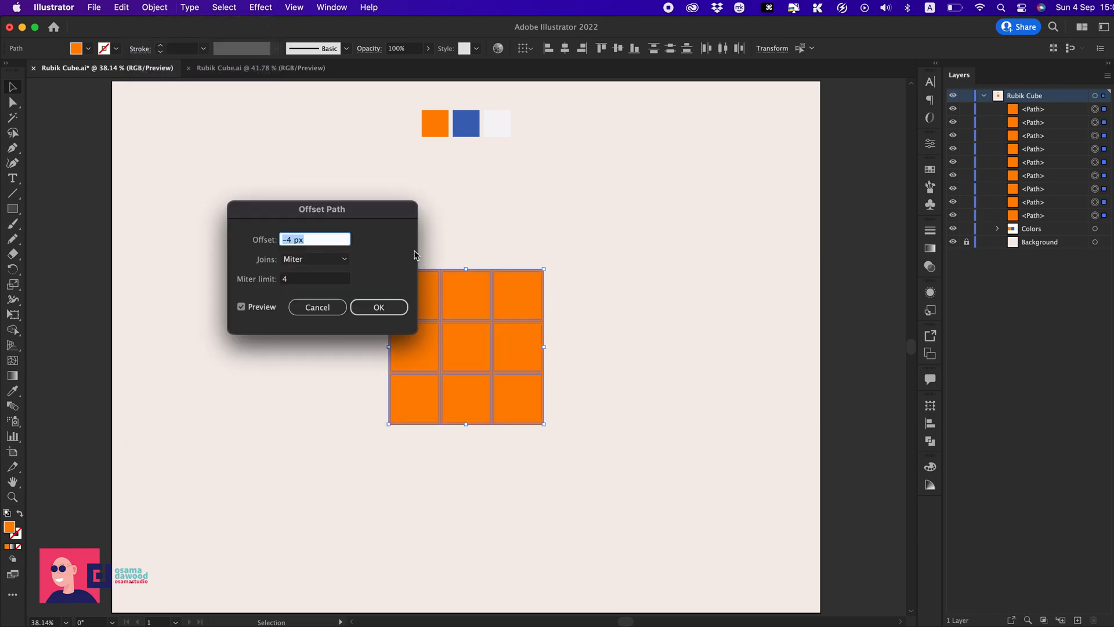
{"action": "type", "text": "-4"}
{"action": "key", "text": "Tab"}
{"action": "left_click", "coordinate": [387, 313]}
- Replace the original nine squares with only their smaller offset copies, centred on the artboard and left ungrouped
{"action": "right_click", "coordinate": [456, 305]}
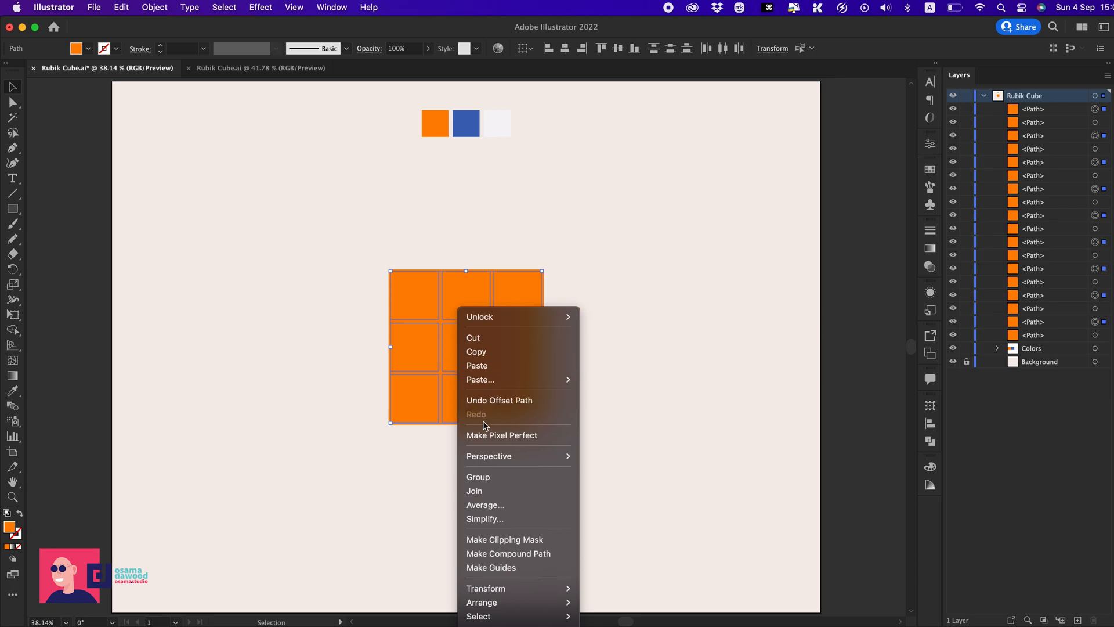
{"action": "left_click", "coordinate": [485, 337]}
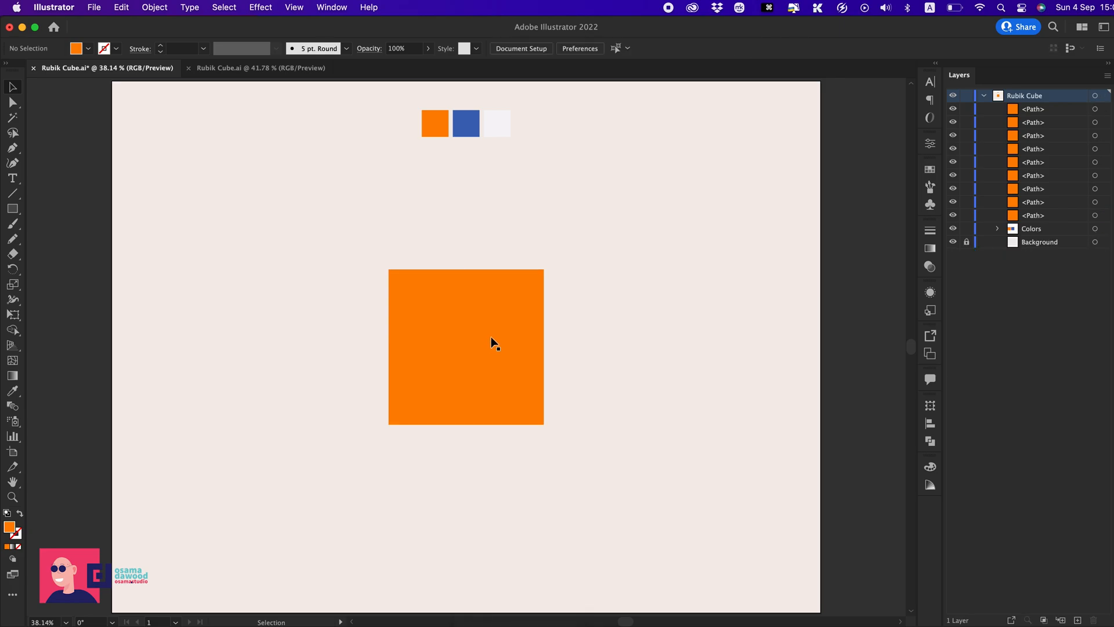
{"action": "left_click_drag", "start_coordinate": [567, 256], "coordinate": [341, 466]}
{"action": "key", "text": "BackSpace"}
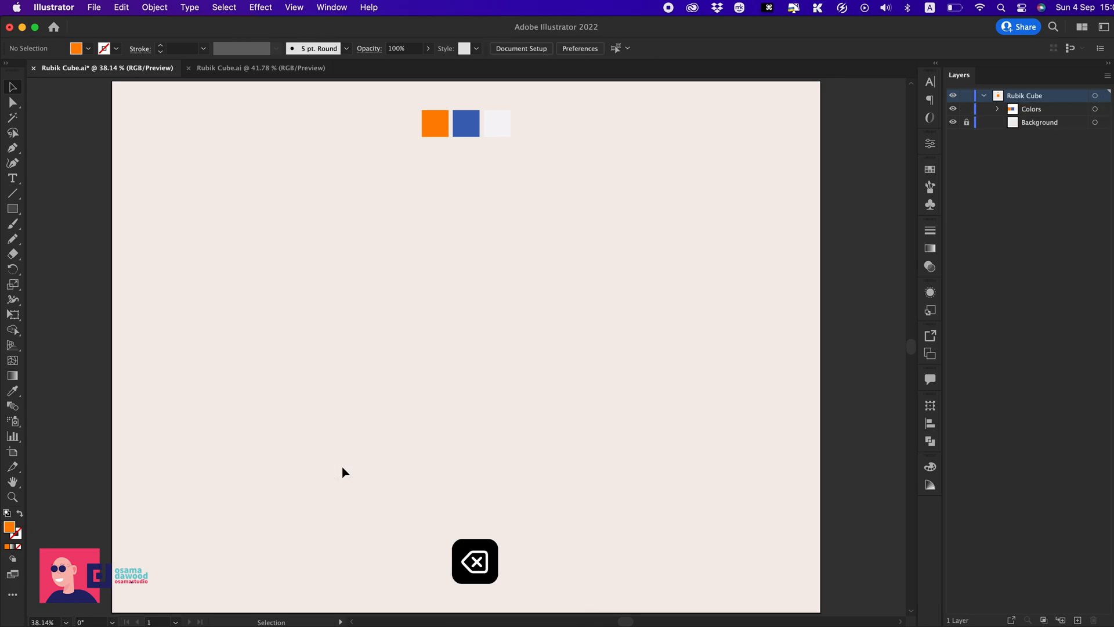
{"action": "right_click", "coordinate": [471, 329]}
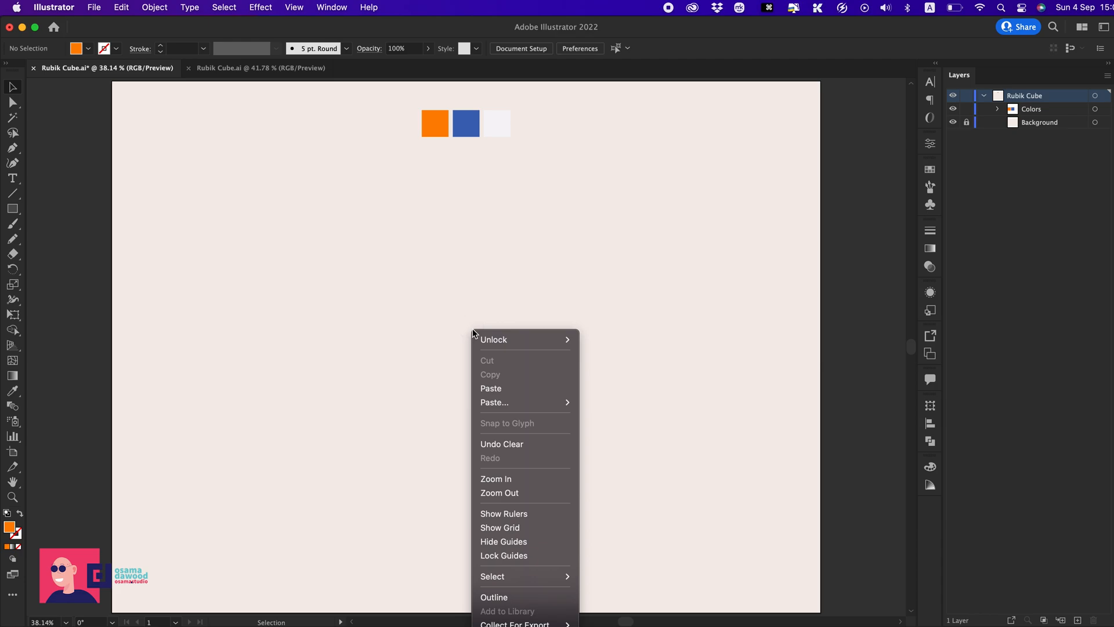
{"action": "left_click", "coordinate": [497, 393]}
{"action": "key", "text": "super+g"}
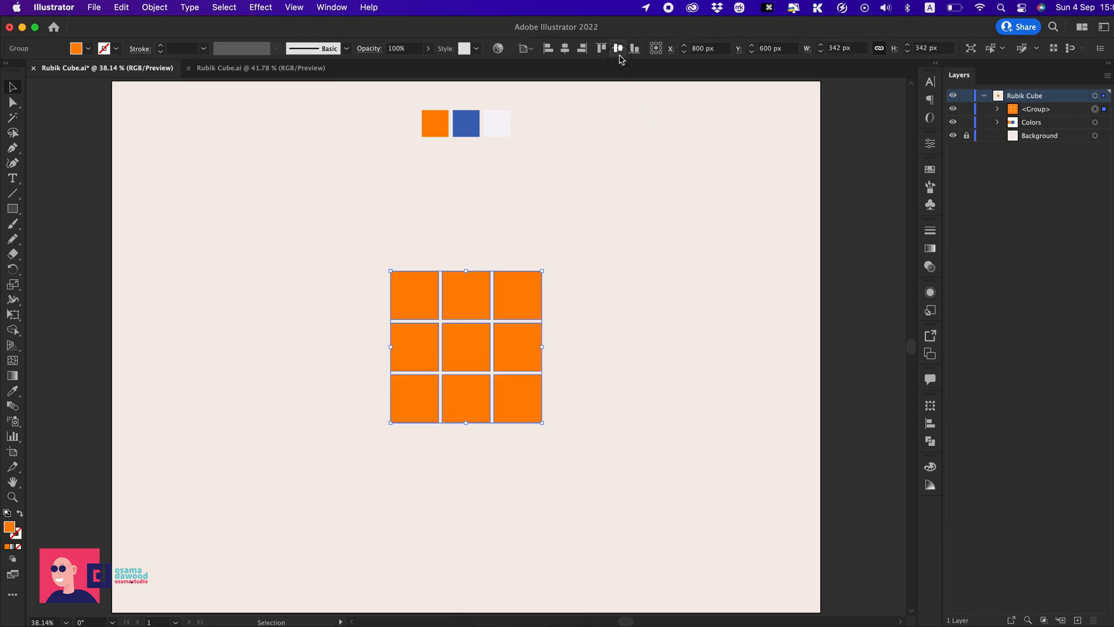
{"action": "key", "text": "shift+super+g"}
{"action": "left_click", "coordinate": [548, 318]}
- Round the corners of all nine squares to a radius of about 23 px
{"action": "key", "text": "a"}
{"action": "left_click_drag", "start_coordinate": [572, 259], "coordinate": [368, 447]}
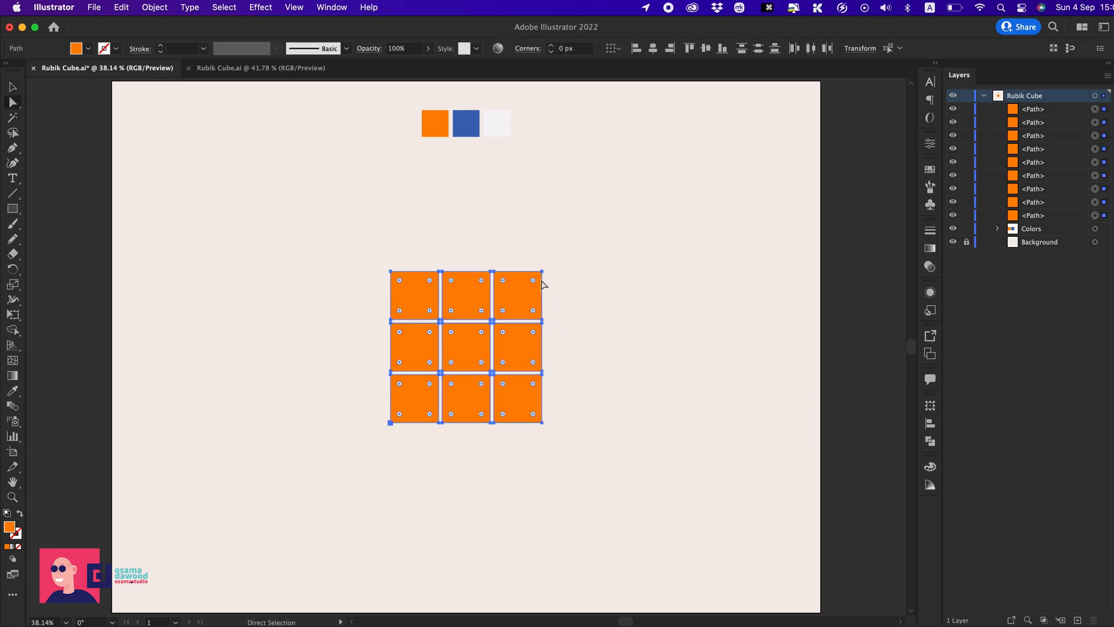
{"action": "left_click_drag", "start_coordinate": [534, 284], "coordinate": [532, 283]}
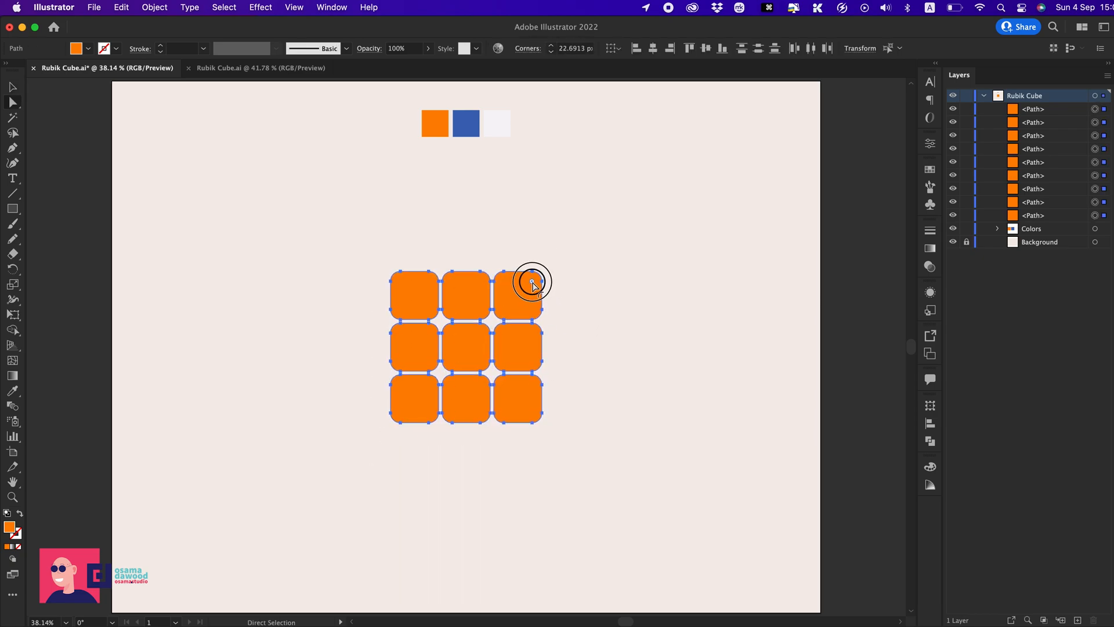
{"action": "left_click", "coordinate": [601, 311]}
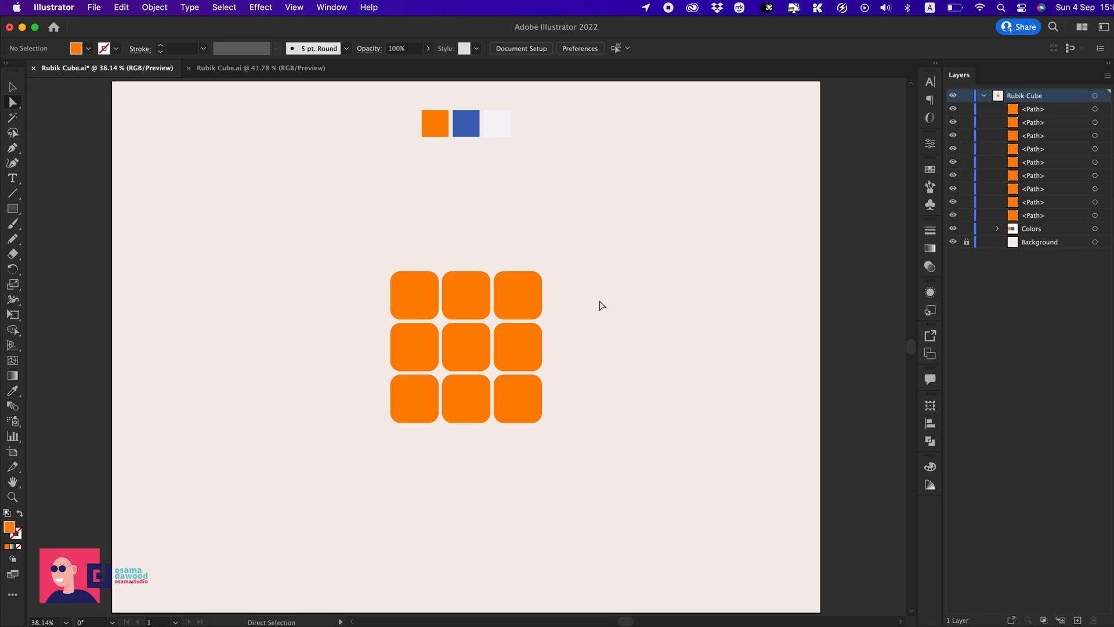
- Recolor the top-middle, middle-left and bottom-right tiles with the blue of the sample swatch
{"action": "left_click", "coordinate": [463, 284]}
{"action": "left_click", "coordinate": [428, 348], "text": "shift"}
{"action": "left_click", "coordinate": [516, 402], "text": "shift"}
{"action": "key", "text": "i"}
{"action": "left_click", "coordinate": [464, 119]}
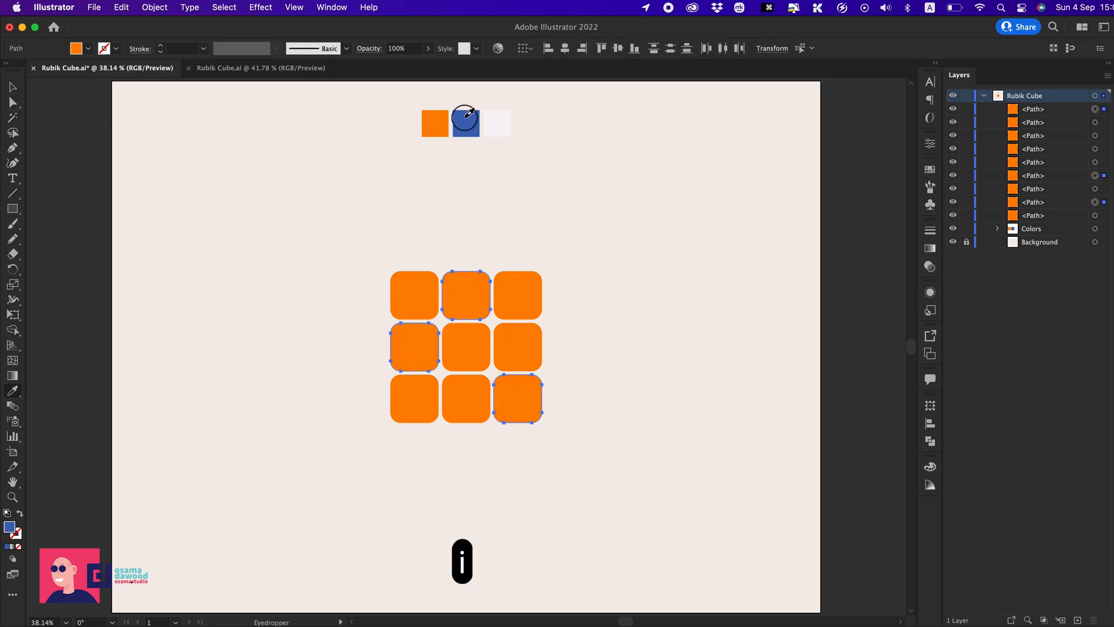
- Recolor the top-right, bottom-left and bottom-middle tiles with the off-white of the sample swatch
{"action": "key", "text": "a"}
{"action": "left_click", "coordinate": [526, 300]}
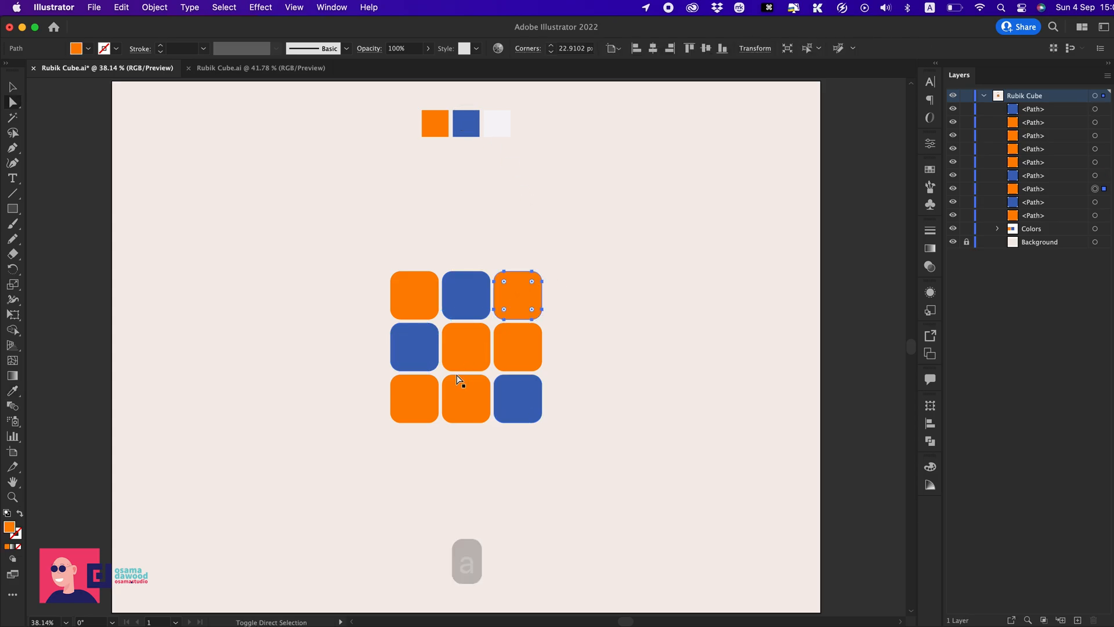
{"action": "left_click", "coordinate": [413, 398], "text": "shift"}
{"action": "left_click", "coordinate": [478, 400], "text": "shift"}
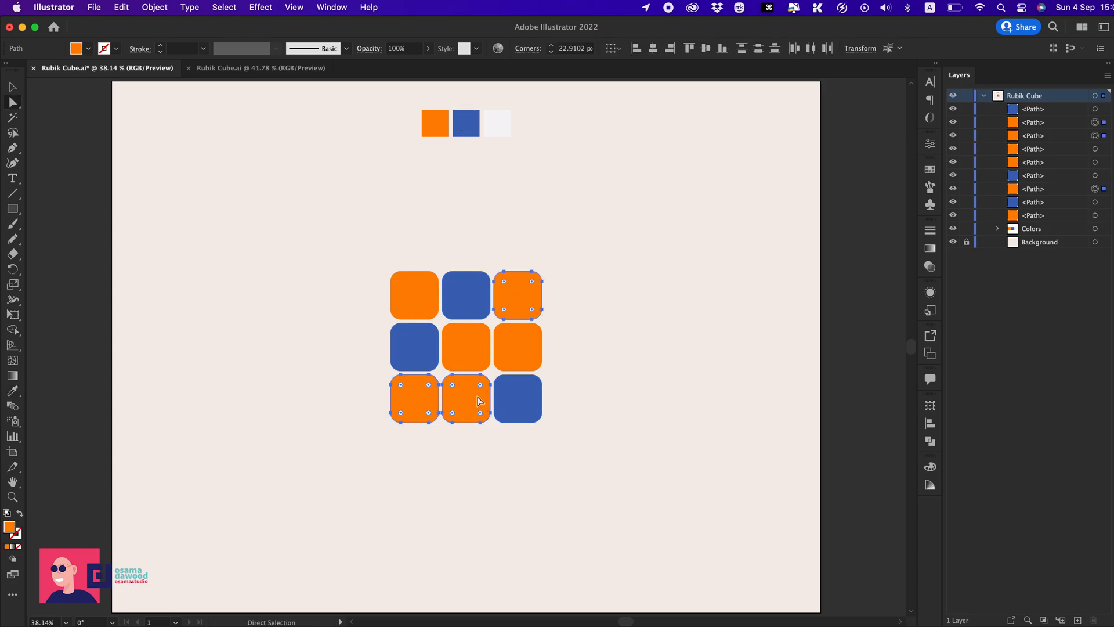
{"action": "key", "text": "i"}
{"action": "left_click", "coordinate": [498, 116]}
- Group all nine colored tiles
{"action": "key", "text": "v"}
{"action": "left_click", "coordinate": [584, 257]}
{"action": "left_click_drag", "start_coordinate": [585, 256], "coordinate": [356, 470]}
{"action": "key", "text": "super+g"}
- Apply the 3D Inflate effect to the tile group with a depth of 80 px
{"action": "left_click", "coordinate": [331, 7]}
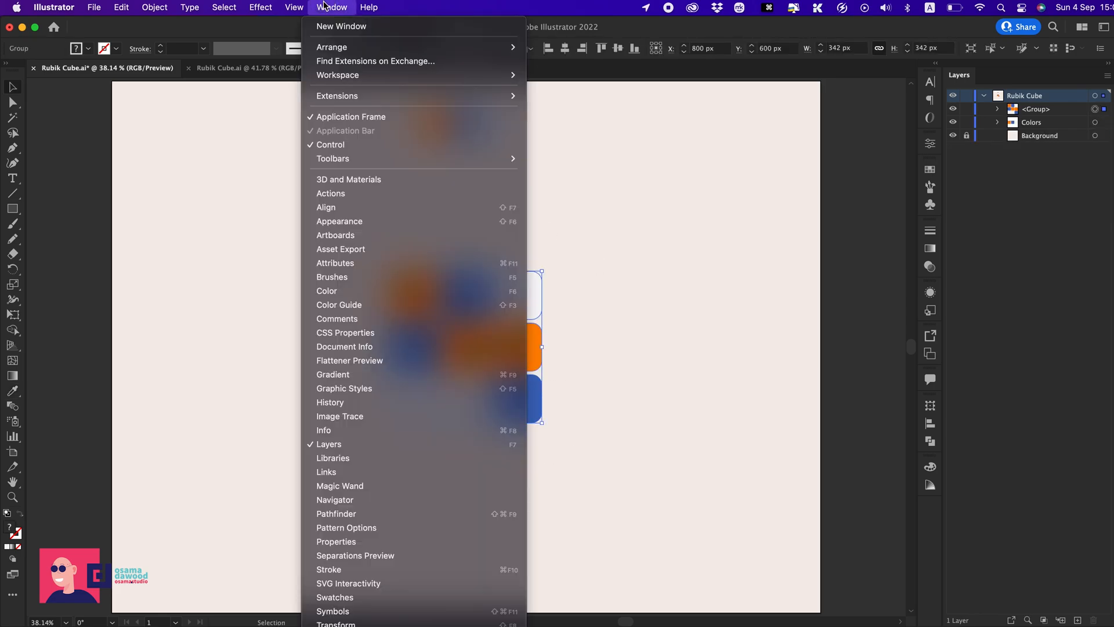
{"action": "left_click", "coordinate": [360, 181]}
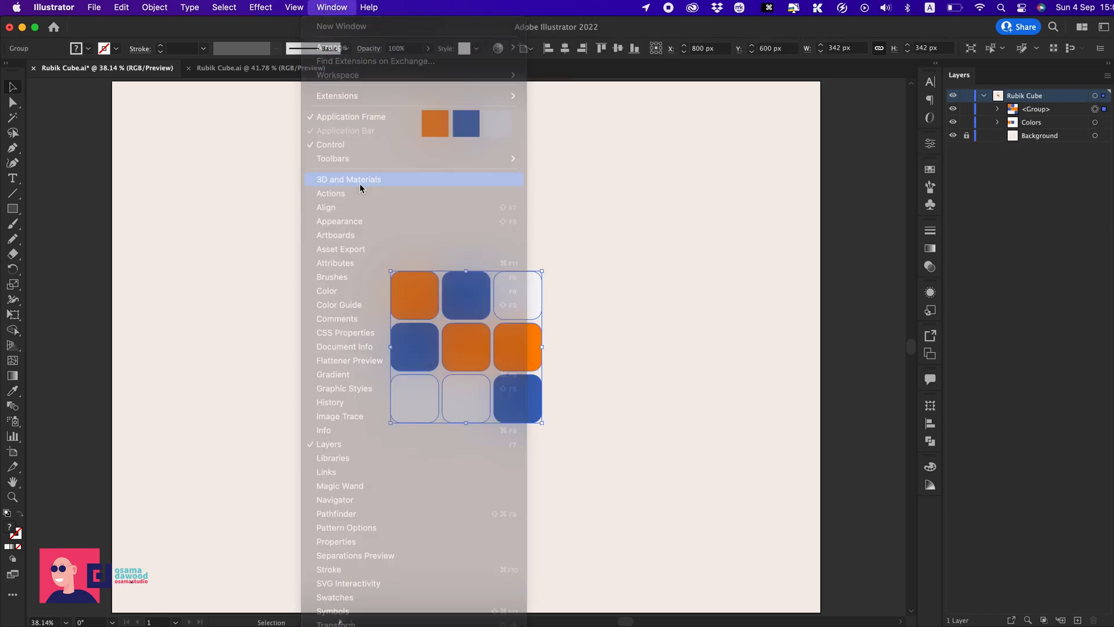
{"action": "left_click", "coordinate": [750, 116]}
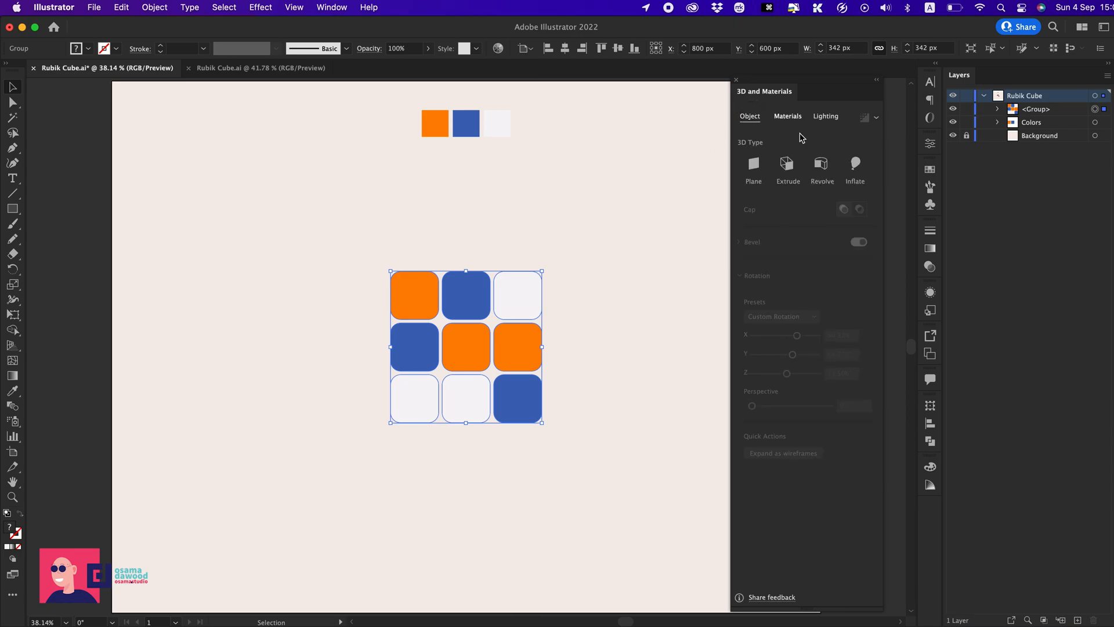
{"action": "left_click", "coordinate": [856, 165]}
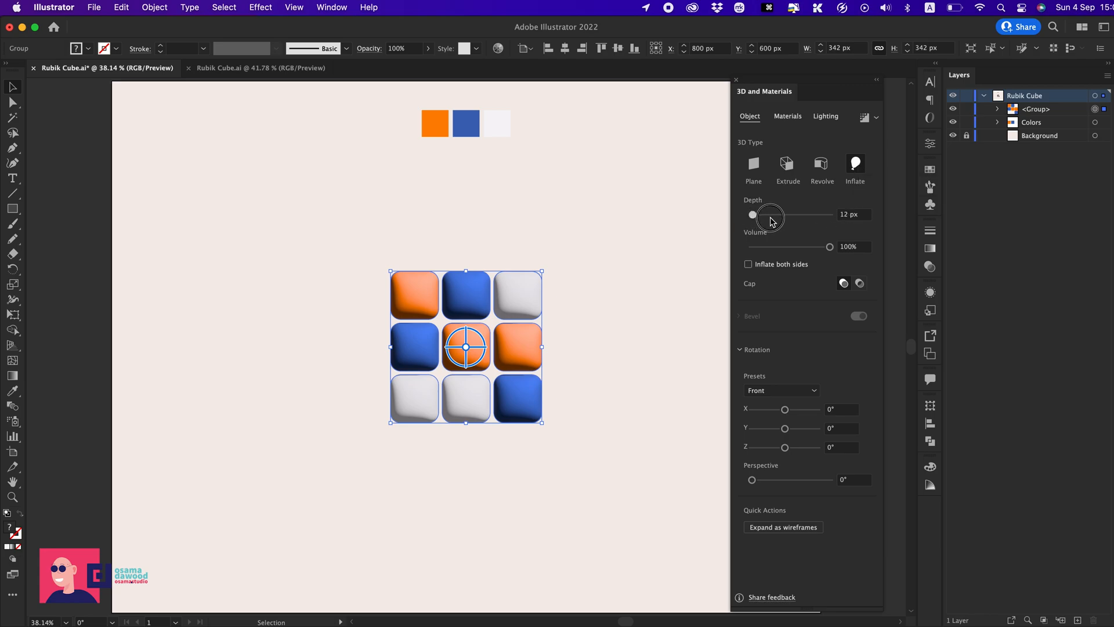
{"action": "type", "text": "80"}
{"action": "key", "text": "Tab"}
{"action": "key", "text": "Return"}
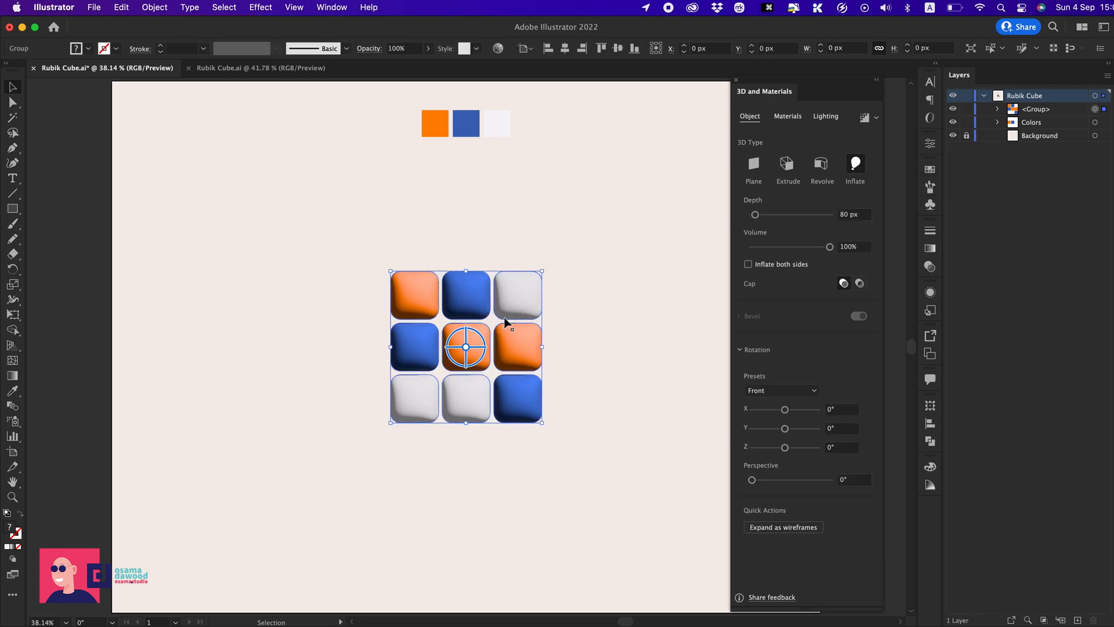
- Inflate both sides of the tiles at 30% volume and rotate the group to X 69°, Y 44°, Z 13°
{"action": "left_click", "coordinate": [780, 269]}
{"action": "left_click", "coordinate": [848, 247]}
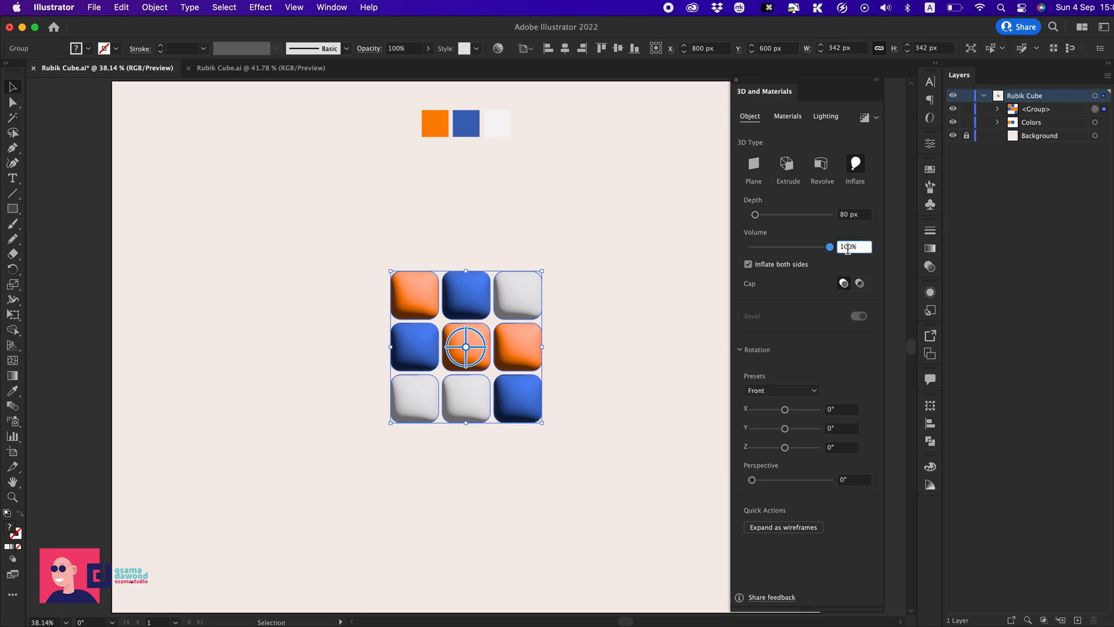
{"action": "type", "text": "30"}
{"action": "key", "text": "Return"}
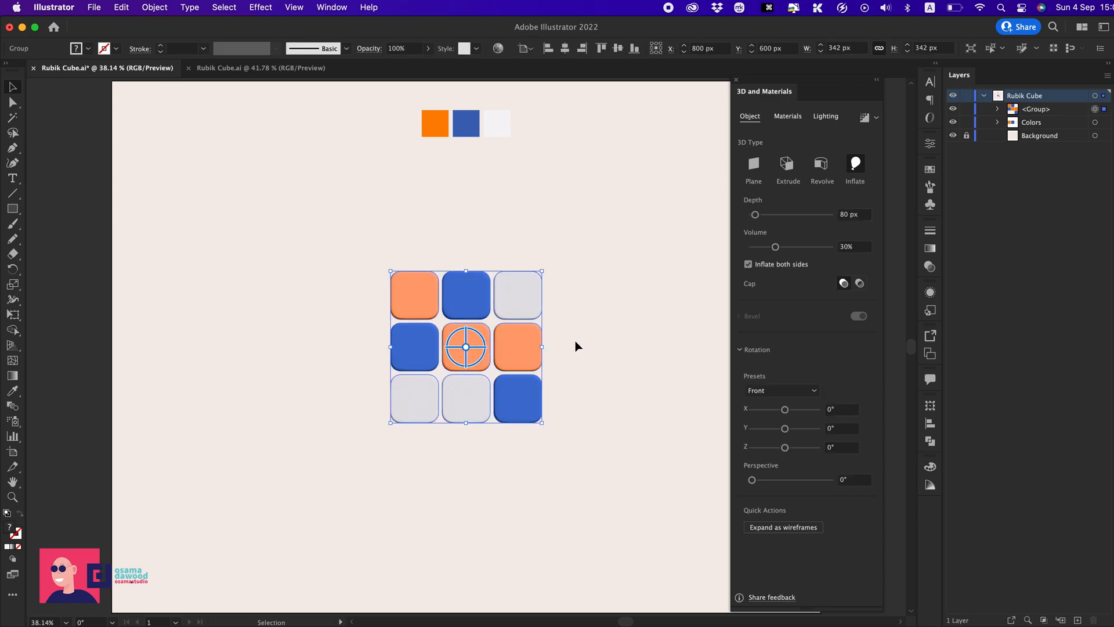
{"action": "left_click_drag", "start_coordinate": [784, 410], "coordinate": [786, 449]}
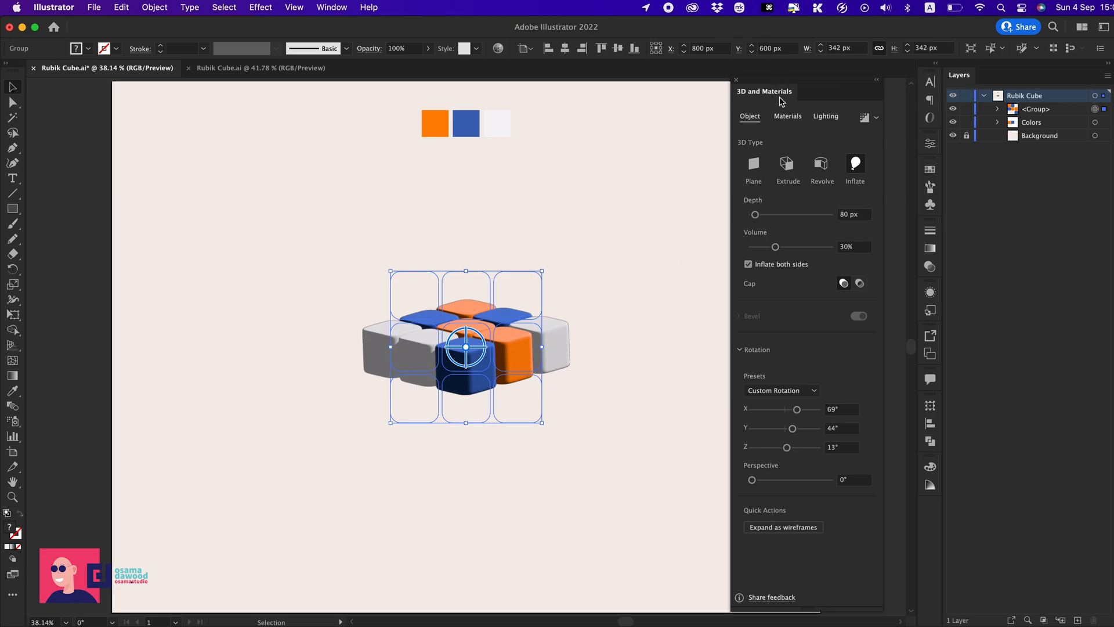
- Set the Default material's roughness to 0.64 and metallic to 0.2
{"action": "left_click", "coordinate": [787, 116]}
{"action": "left_click", "coordinate": [849, 528]}
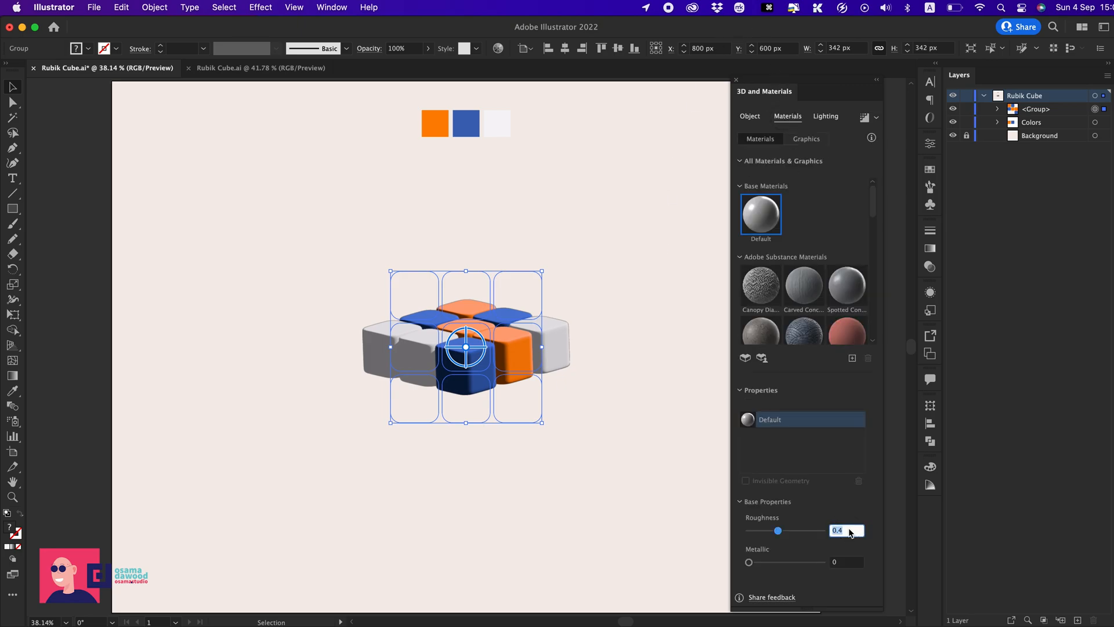
{"action": "type", "text": ".64"}
{"action": "key", "text": "Tab"}
{"action": "type", "text": ".3"}
{"action": "key", "text": "BackSpace"}
{"action": "type", "text": "2"}
{"action": "key", "text": "Return"}
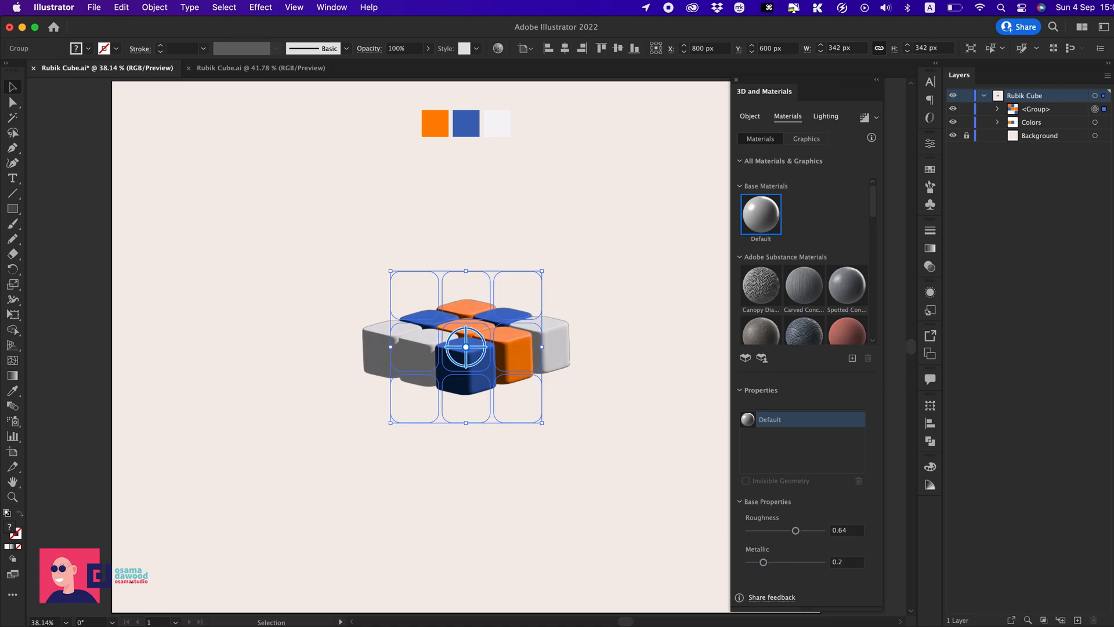
- Change the color of the 3D light to a pale peach
{"action": "left_click", "coordinate": [825, 116]}
{"action": "left_click", "coordinate": [851, 202]}
{"action": "left_click", "coordinate": [178, 266]}
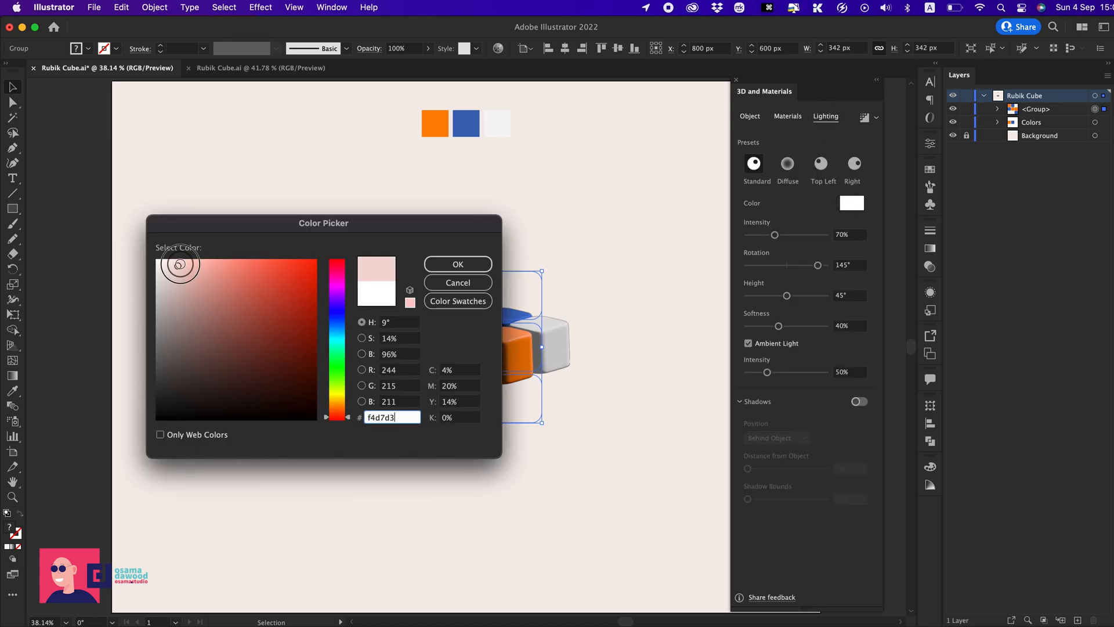
{"action": "mouse_move", "coordinate": [328, 417]}
{"action": "left_mouse_down"}
{"action": "mouse_move", "coordinate": [329, 397]}
{"action": "mouse_move", "coordinate": [336, 412]}
{"action": "left_mouse_up"}
{"action": "left_click_drag", "start_coordinate": [185, 264], "coordinate": [184, 269]}
{"action": "left_click", "coordinate": [457, 264]}
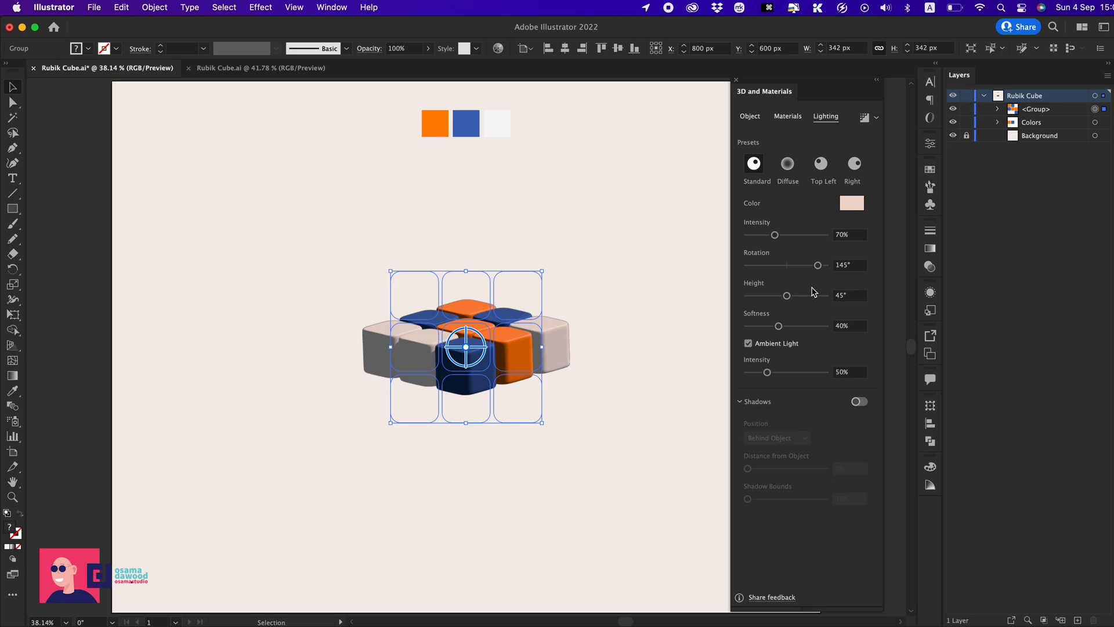
- Set the light to 97% intensity, 90° rotation, 48° height and 90% softness
{"action": "mouse_move", "coordinate": [775, 234]}
{"action": "left_mouse_down"}
{"action": "mouse_move", "coordinate": [790, 234]}
{"action": "mouse_move", "coordinate": [805, 266]}
{"action": "left_mouse_up"}
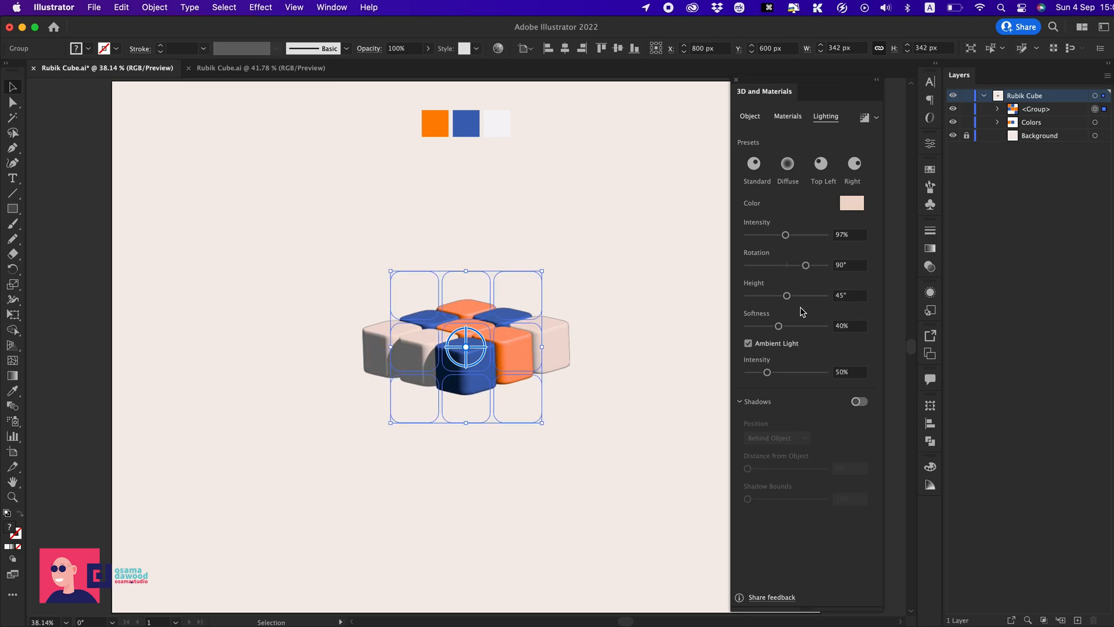
{"action": "left_click", "coordinate": [749, 116]}
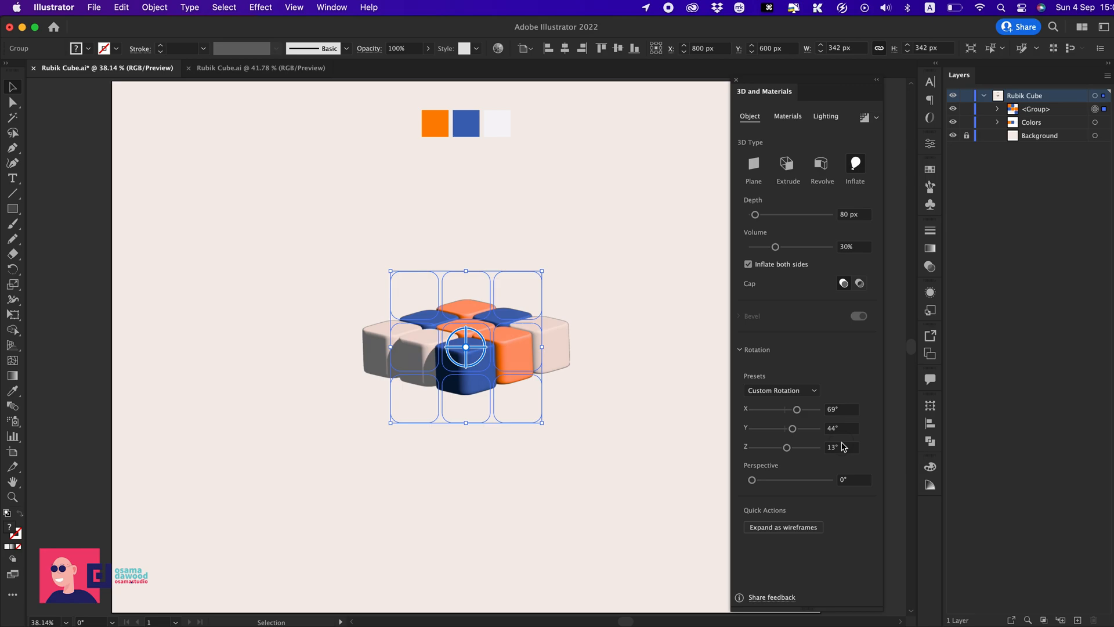
{"action": "left_click", "coordinate": [838, 447]}
{"action": "left_click", "coordinate": [788, 116]}
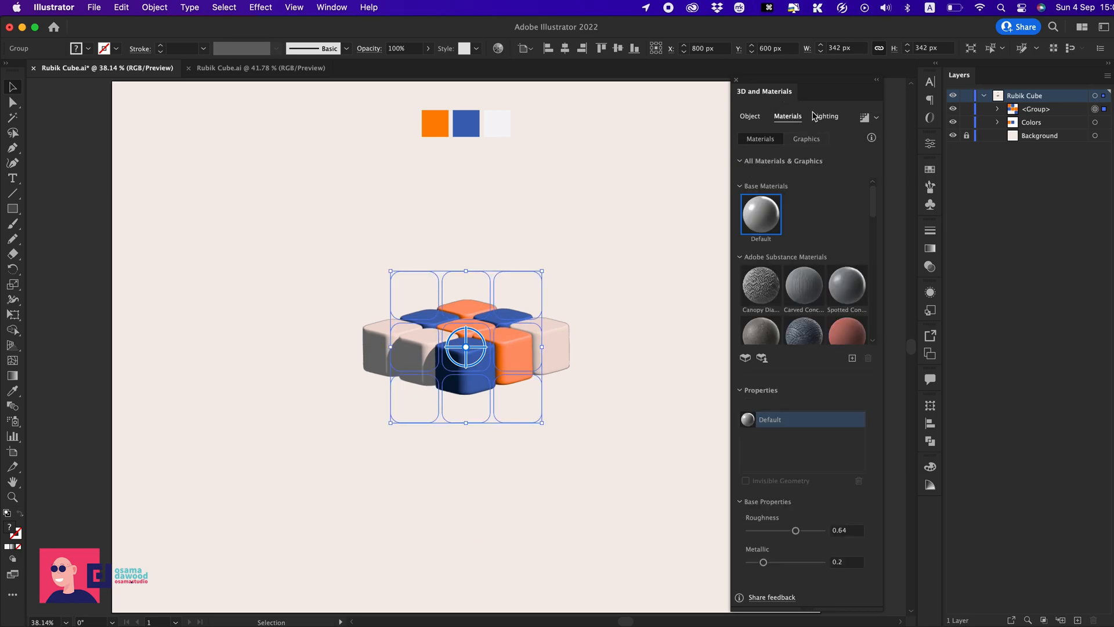
{"action": "left_click", "coordinate": [825, 116]}
{"action": "mouse_move", "coordinate": [789, 301]}
{"action": "left_mouse_down"}
{"action": "mouse_move", "coordinate": [801, 328]}
{"action": "mouse_move", "coordinate": [819, 333]}
{"action": "left_mouse_up"}
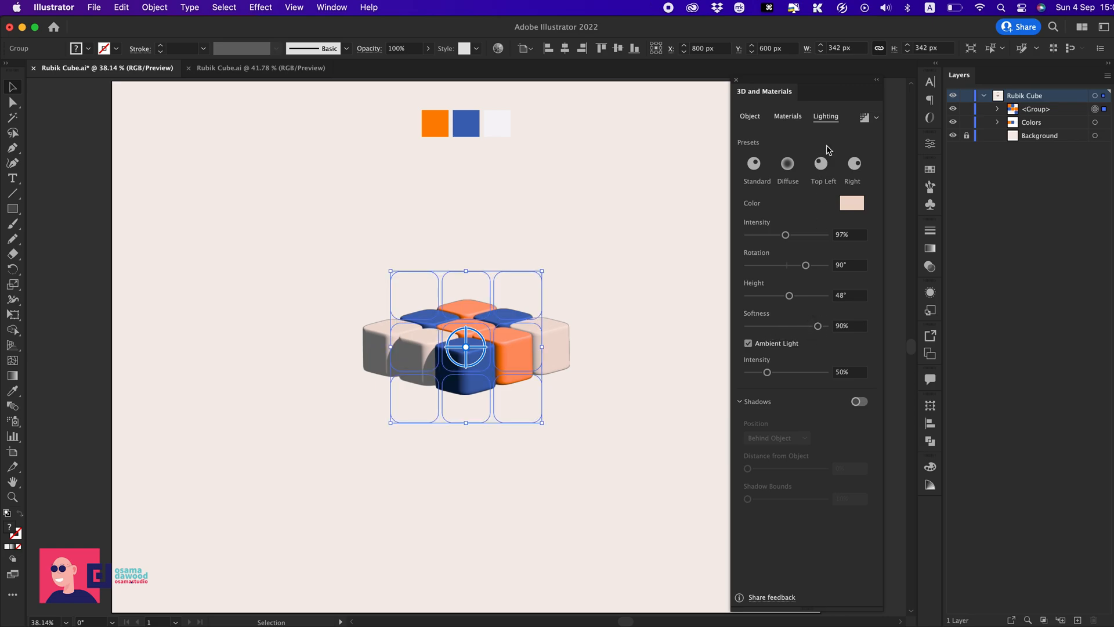
- Render the tile group with ray tracing at Medium quality and move it up to about Y 450 px
{"action": "left_click", "coordinate": [876, 119]}
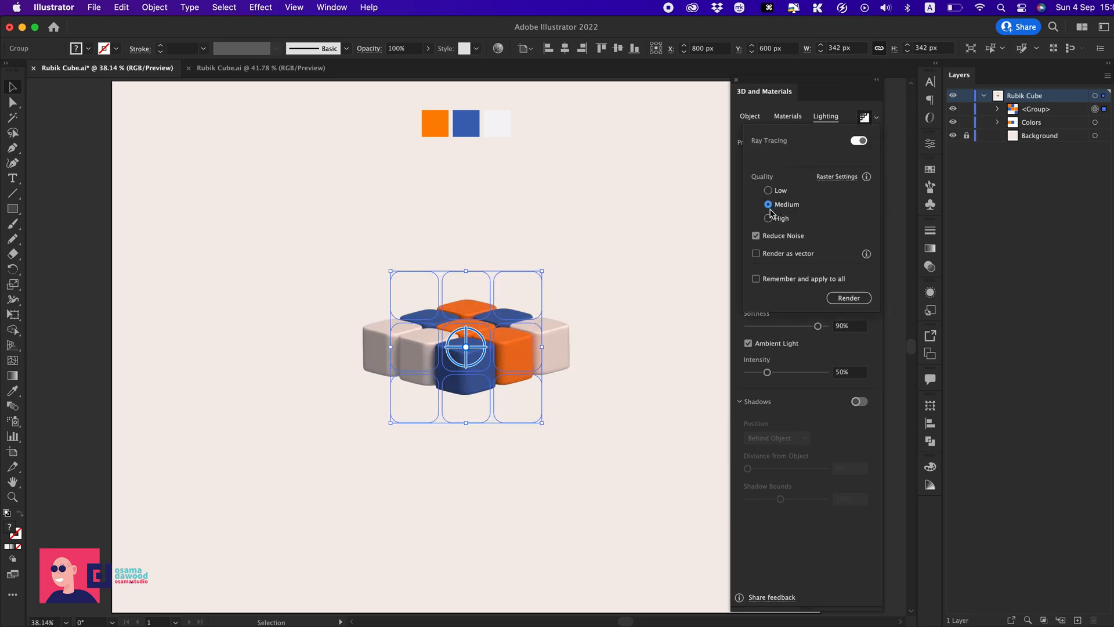
{"action": "left_click", "coordinate": [848, 297]}
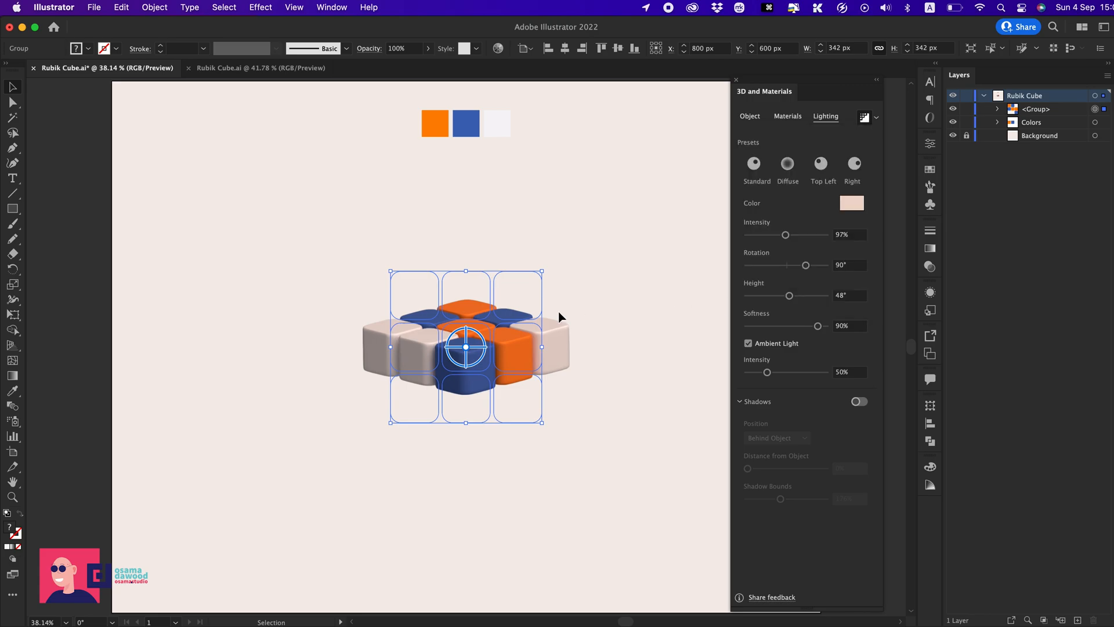
{"action": "scroll", "coordinate": [562, 316], "scroll_direction": "up", "scroll_amount": 3}
{"action": "scroll", "coordinate": [562, 316], "scroll_direction": "down", "scroll_amount": 1}
{"action": "left_click_drag", "start_coordinate": [496, 325], "coordinate": [496, 274]}
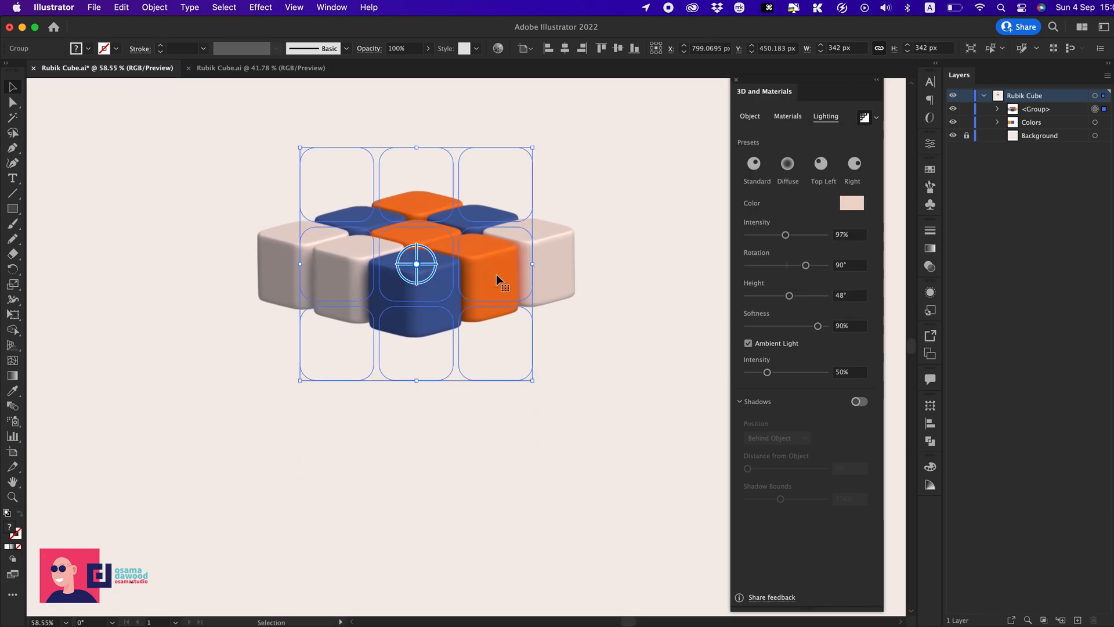
- Copy the rendered tile layer and paste the copy behind the original
{"action": "right_click", "coordinate": [496, 274]}
{"action": "left_click", "coordinate": [514, 322]}
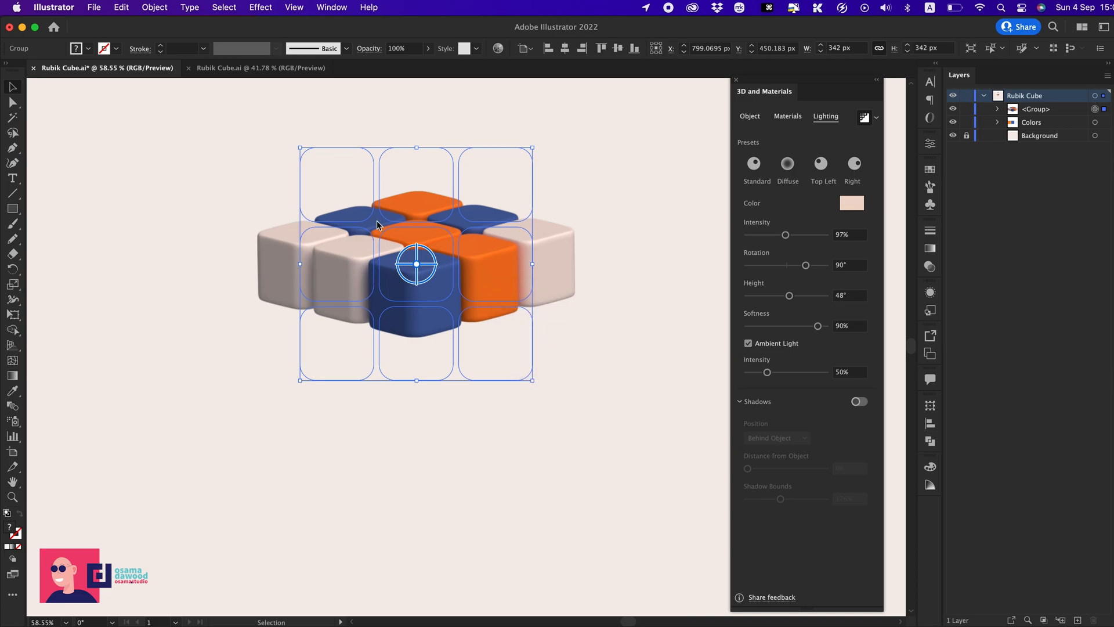
{"action": "right_click", "coordinate": [467, 285]}
{"action": "mouse_move", "coordinate": [522, 361]}
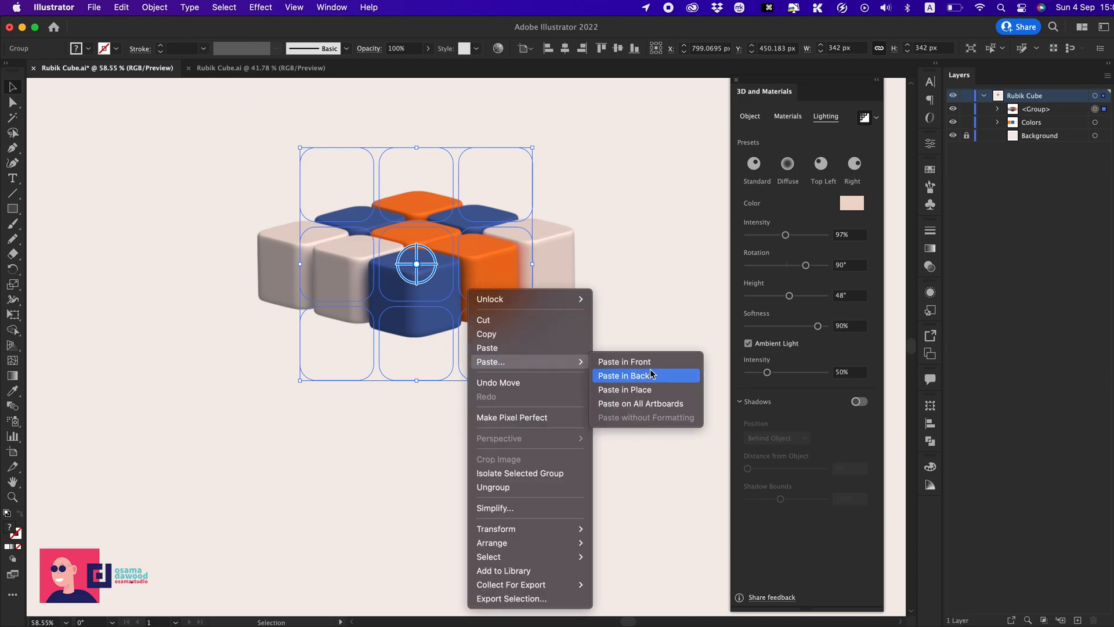
{"action": "left_click", "coordinate": [651, 375]}
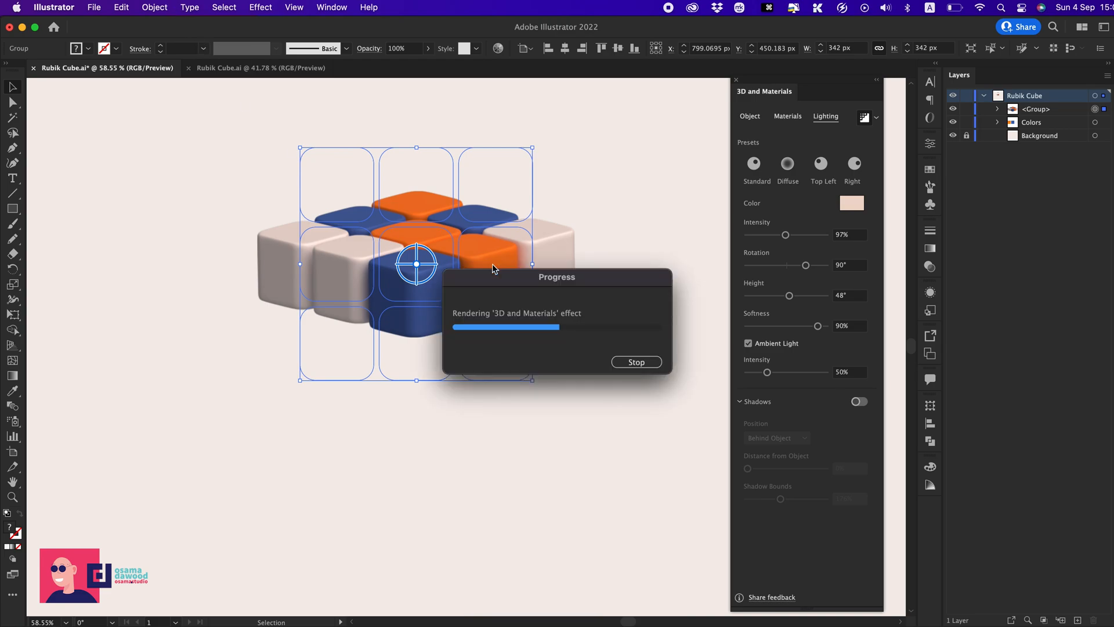
- Move the pasted copy down 100 px so it sits directly beneath the top layer
{"action": "key", "text": "shift+Down"}
{"action": "key", "text": "shift+Down"}
{"action": "key", "text": "shift+Down"}
{"action": "key", "text": "shift+Down"}
{"action": "key", "text": "shift+Down"}
{"action": "key", "text": "shift+Down"}
{"action": "key", "text": "shift+Down"}
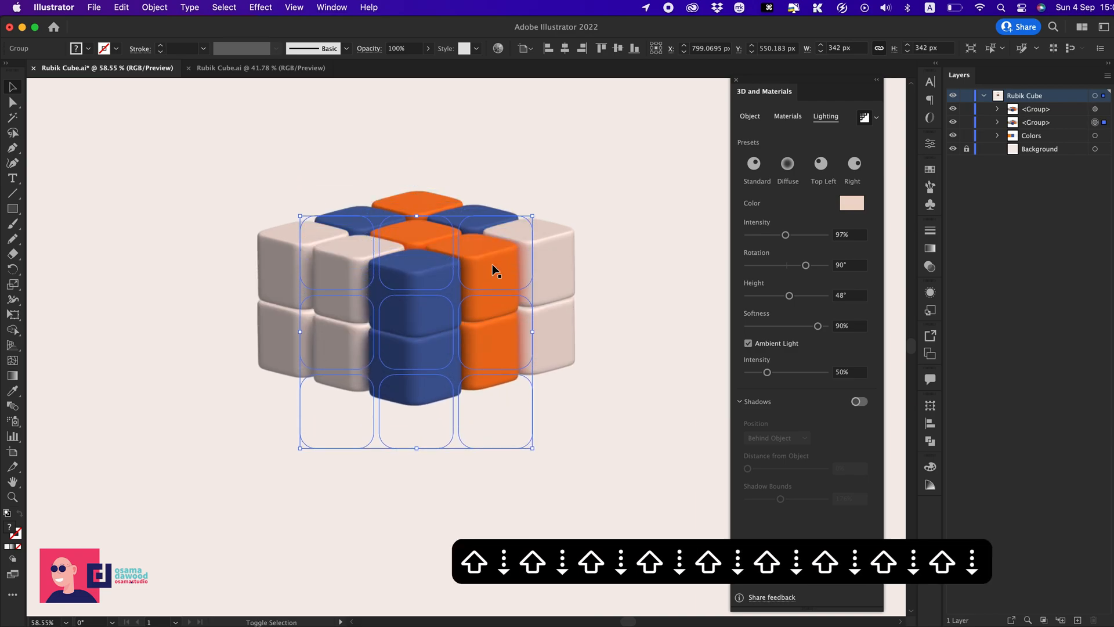
{"action": "key", "text": "shift+Down"}
{"action": "key", "text": "shift+Down"}
{"action": "key", "text": "shift+Down"}
{"action": "key", "text": "Up"}
{"action": "key", "text": "Up"}
{"action": "key", "text": "Up"}
{"action": "key", "text": "Up"}
{"action": "key", "text": "Up"}
{"action": "key", "text": "Up"}
{"action": "key", "text": "Up"}
{"action": "key", "text": "Up"}
{"action": "key", "text": "Up"}
{"action": "key", "text": "Up"}
{"action": "key", "text": "Up"}
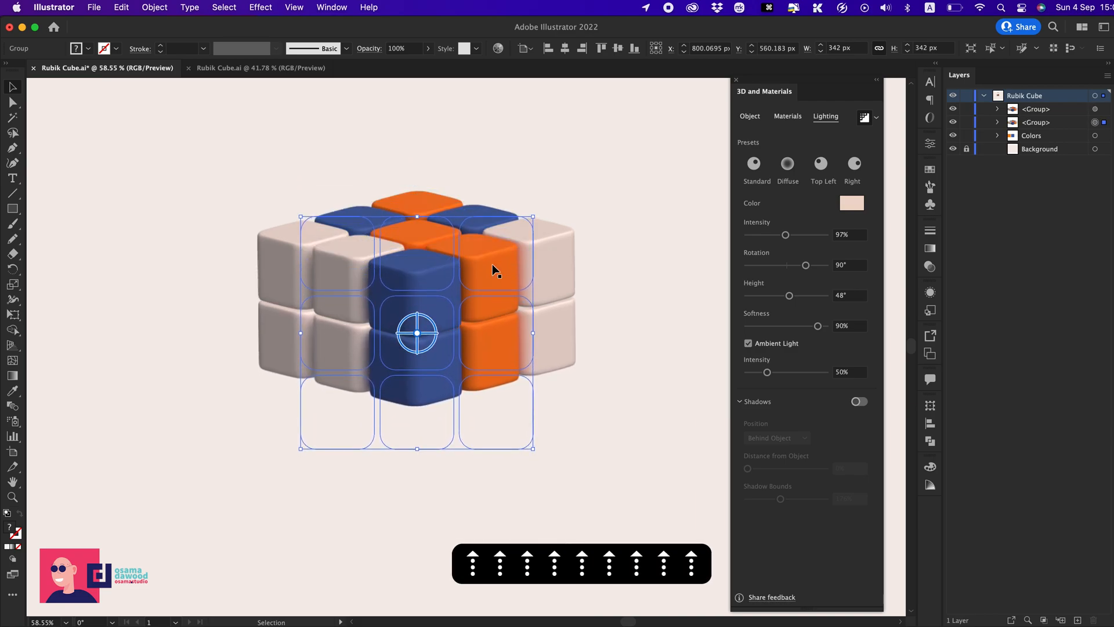
{"action": "key", "text": "Down"}
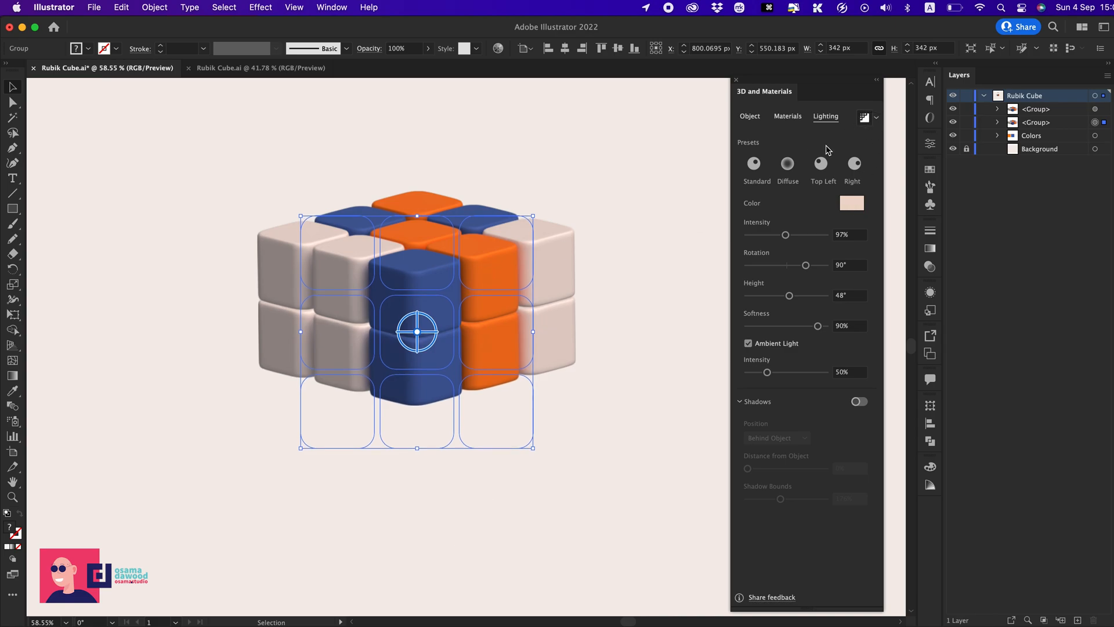
- Turn off ray tracing on the middle layer and paste a copy of it behind itself
{"action": "left_click", "coordinate": [864, 117]}
{"action": "right_click", "coordinate": [508, 345]}
{"action": "left_click", "coordinate": [531, 391]}
{"action": "right_click", "coordinate": [474, 361]}
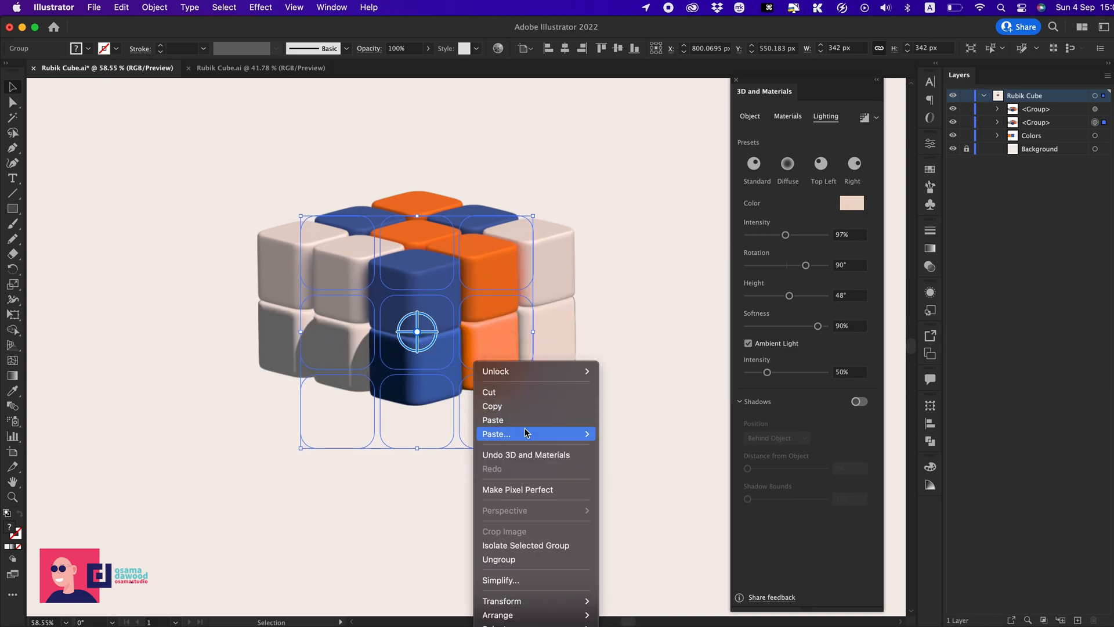
{"action": "left_click", "coordinate": [634, 454]}
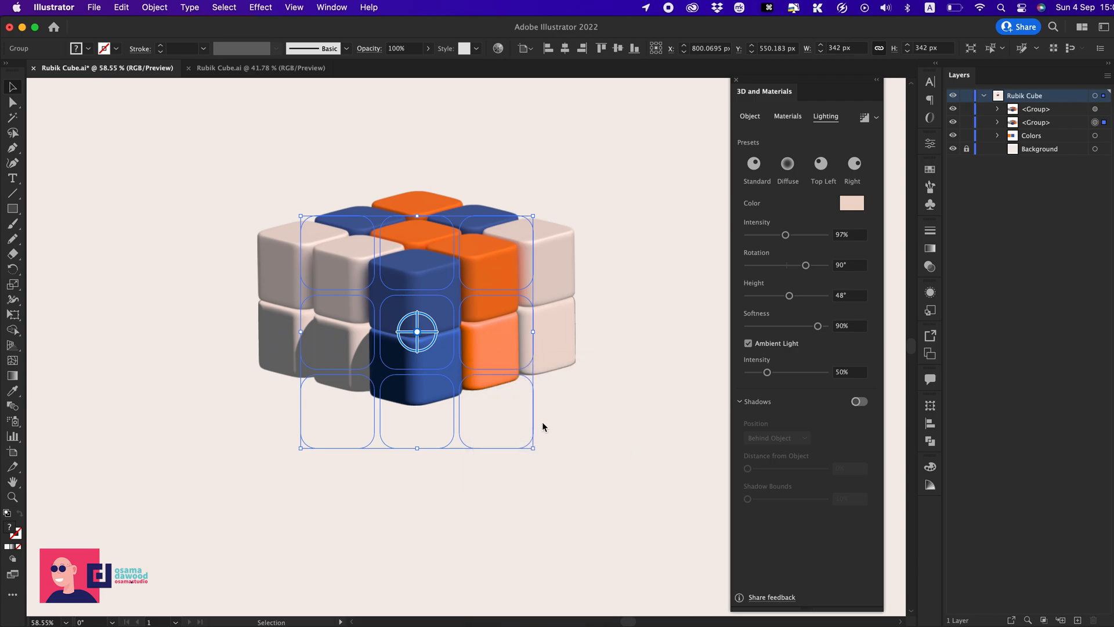
- Move the new copy down 100 px below the middle layer to form the cube's bottom layer
{"action": "key", "text": "shift+Down"}
{"action": "key", "text": "shift+Down"}
{"action": "key", "text": "shift+Down"}
{"action": "key", "text": "shift+Down"}
{"action": "key", "text": "shift+Down"}
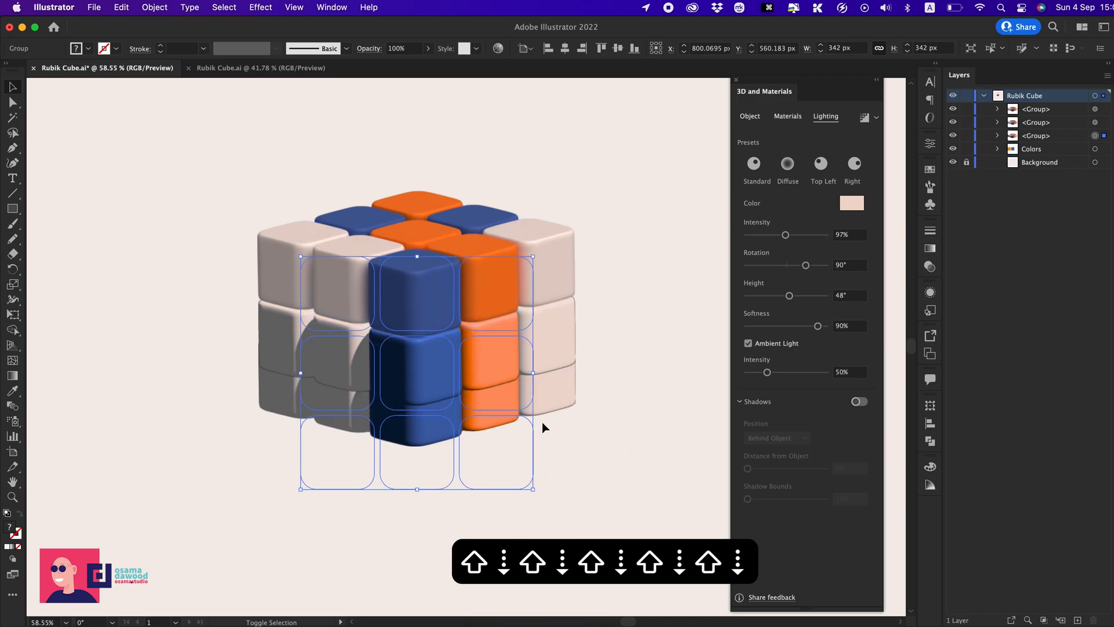
{"action": "key", "text": "shift+Down"}
{"action": "key", "text": "shift+Down"}
{"action": "key", "text": "shift+Down"}
{"action": "key", "text": "shift+Down"}
{"action": "key", "text": "shift+Down"}
{"action": "key", "text": "shift+Down"}
{"action": "key", "text": "shift+Down"}
{"action": "key", "text": "shift+Down"}
{"action": "key", "text": "shift+Down"}
{"action": "key", "text": "shift+Up"}
{"action": "key", "text": "shift+Up"}
{"action": "key", "text": "shift+Up"}
{"action": "key", "text": "shift+Up"}
{"action": "key", "text": "shift+Up"}
{"action": "key", "text": "shift+Up"}
{"action": "key", "text": "shift+Up"}
{"action": "key", "text": "shift+Up"}
{"action": "key", "text": "shift+Up"}
{"action": "key", "text": "shift+Up"}
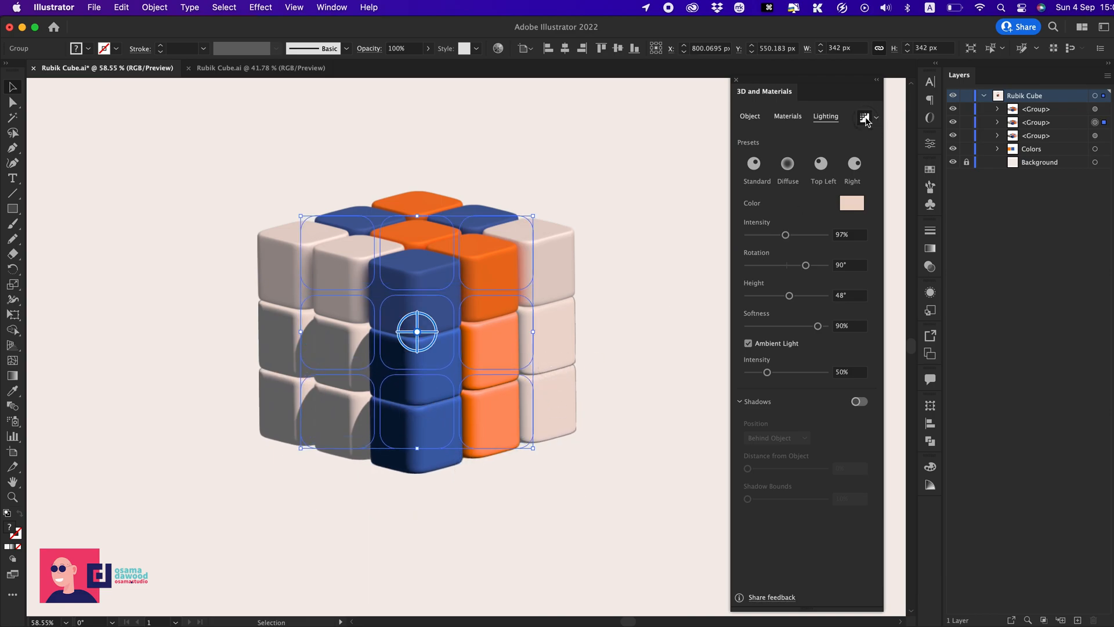
- Render the middle and bottom layers of the cube with ray tracing
{"action": "left_click", "coordinate": [864, 118]}
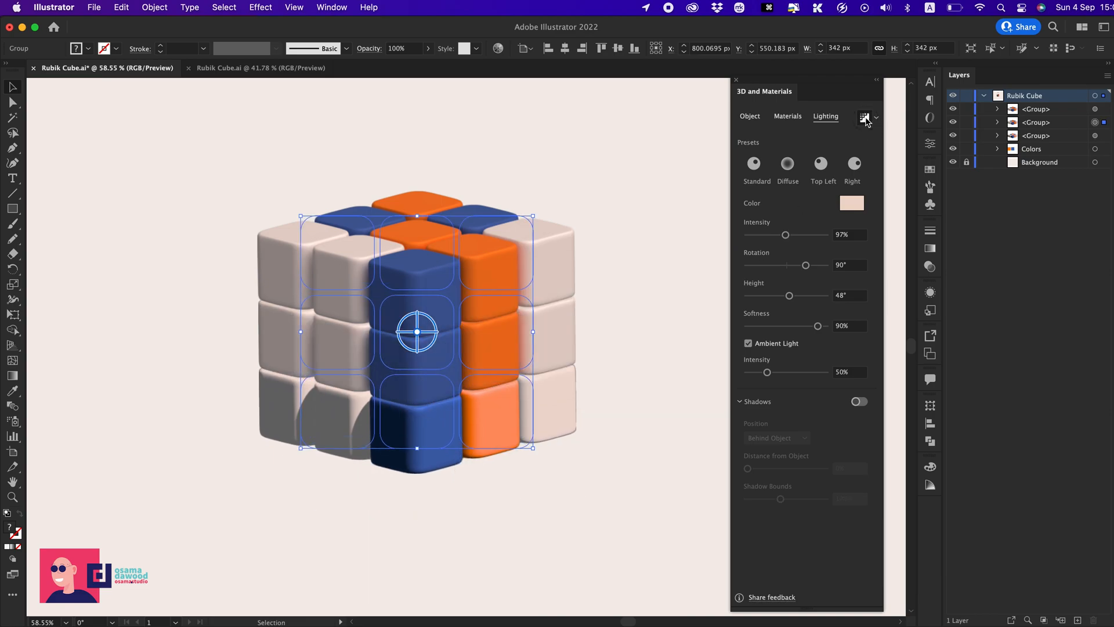
{"action": "left_click", "coordinate": [570, 422]}
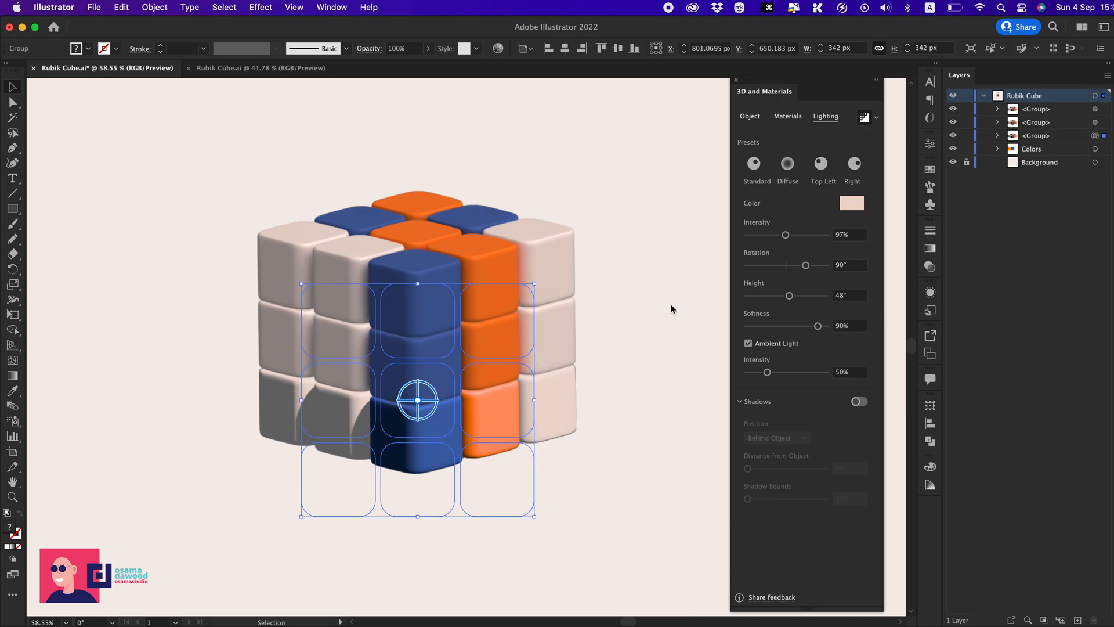
{"action": "scroll", "coordinate": [627, 328], "scroll_direction": "down", "scroll_amount": 1}
{"action": "scroll", "coordinate": [627, 328], "scroll_direction": "down", "scroll_amount": 3}
- Turn on shadows for the bottom layer and set the shadow bounds to 270%
{"action": "left_click", "coordinate": [598, 423]}
{"action": "left_click", "coordinate": [525, 357]}
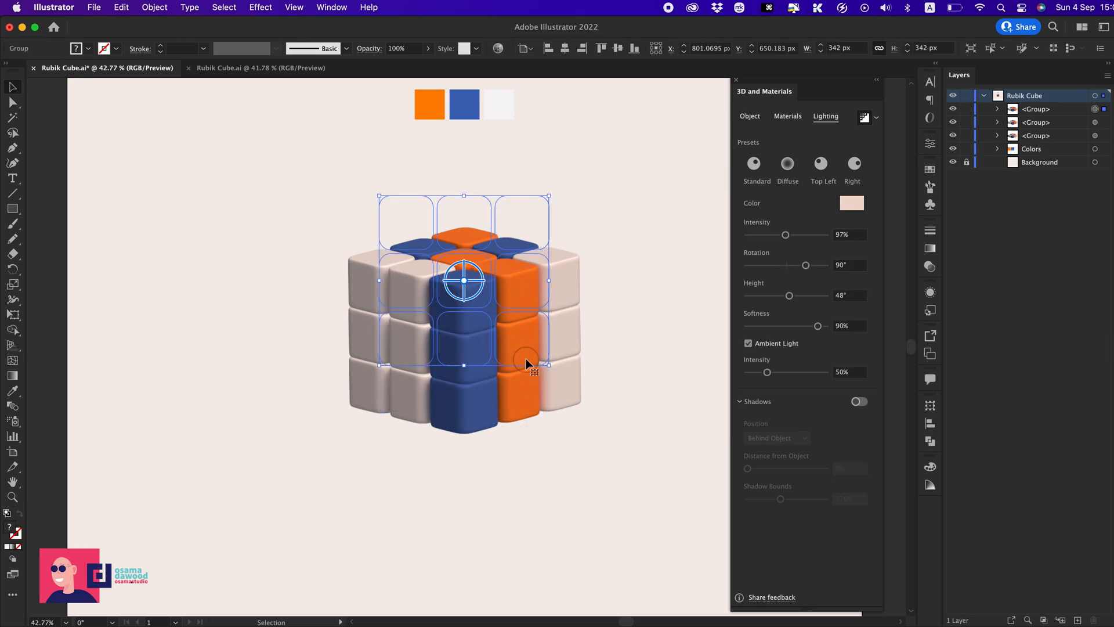
{"action": "left_click", "coordinate": [513, 434]}
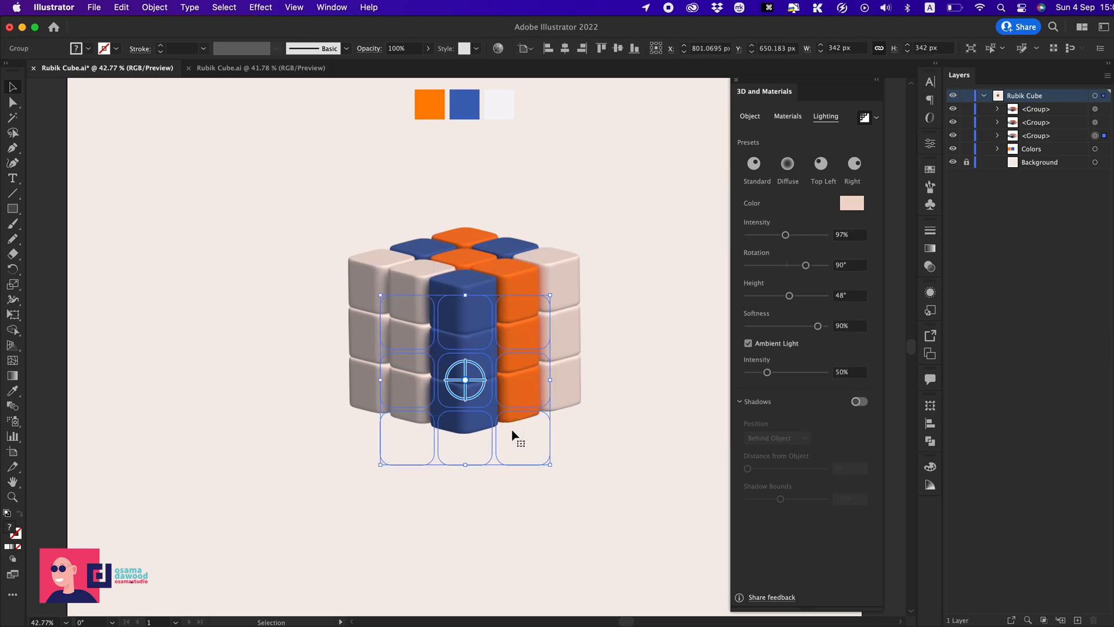
{"action": "left_click", "coordinate": [860, 402]}
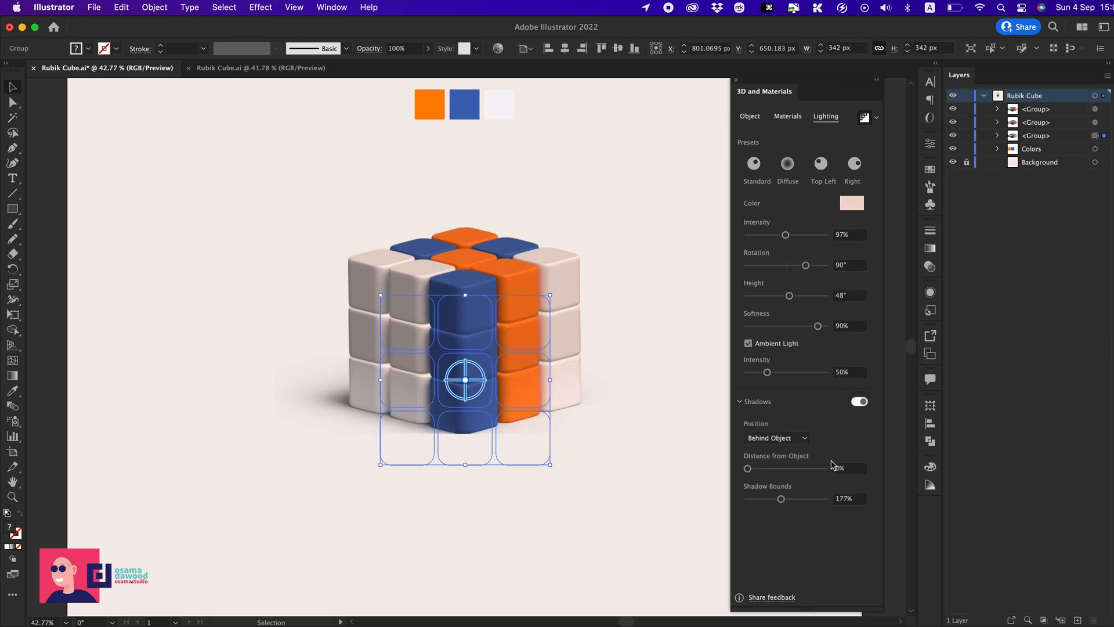
{"action": "type", "text": "26"}
{"action": "key", "text": "BackSpace"}
{"action": "type", "text": "70"}
{"action": "key", "text": "Return"}
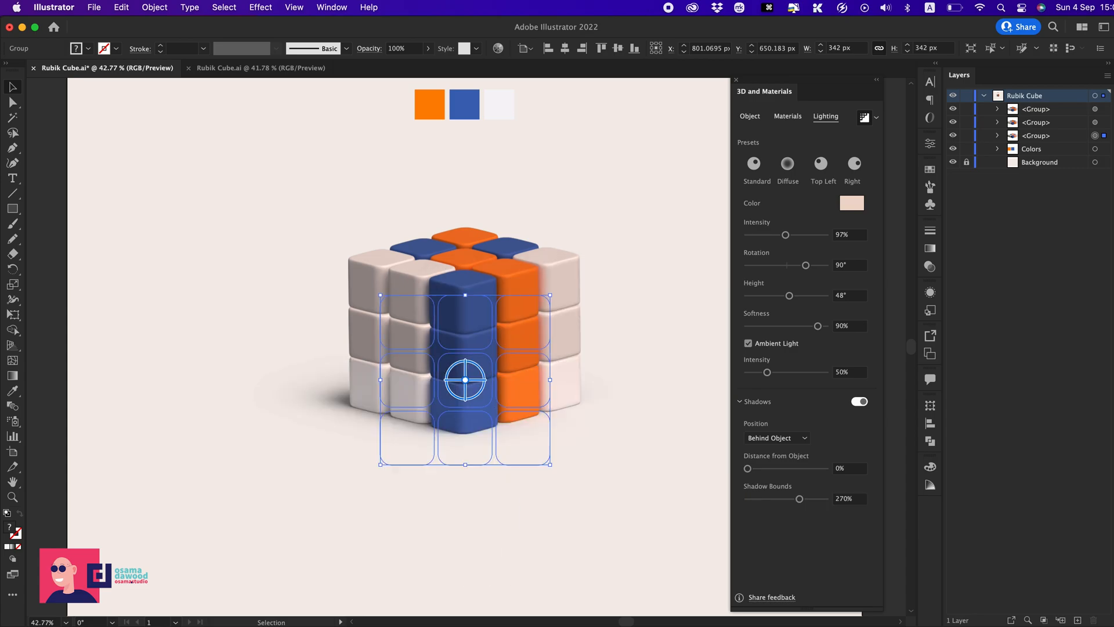
- Try a darker peach light color, #d6a490, on the bottom layer
{"action": "left_click", "coordinate": [852, 202]}
{"action": "left_click_drag", "start_coordinate": [684, 209], "coordinate": [694, 211]}
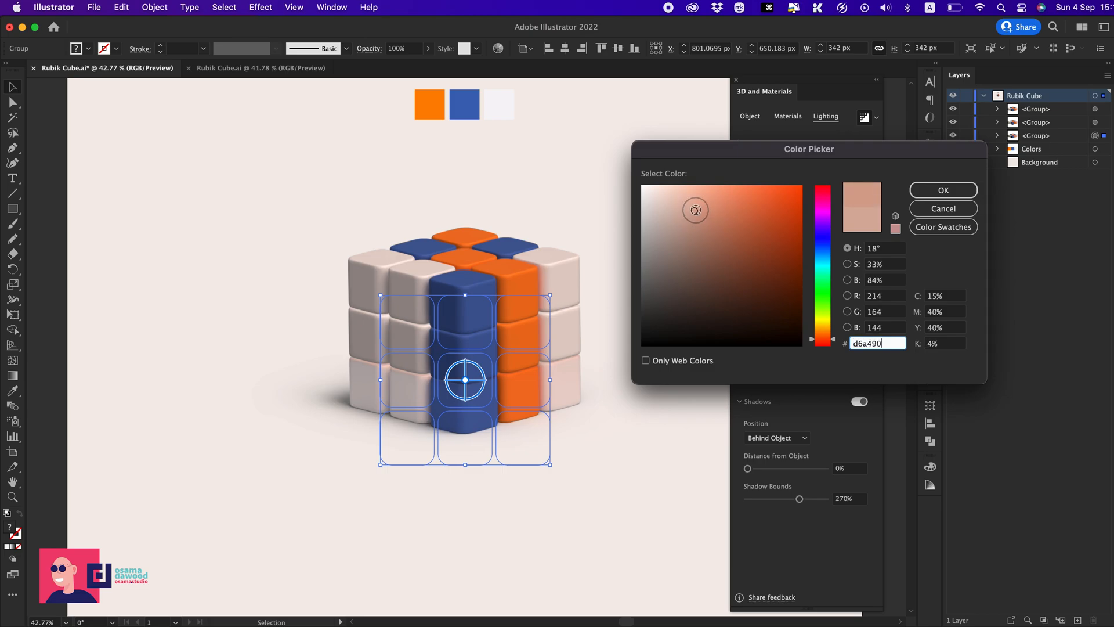
{"action": "left_click", "coordinate": [942, 192]}
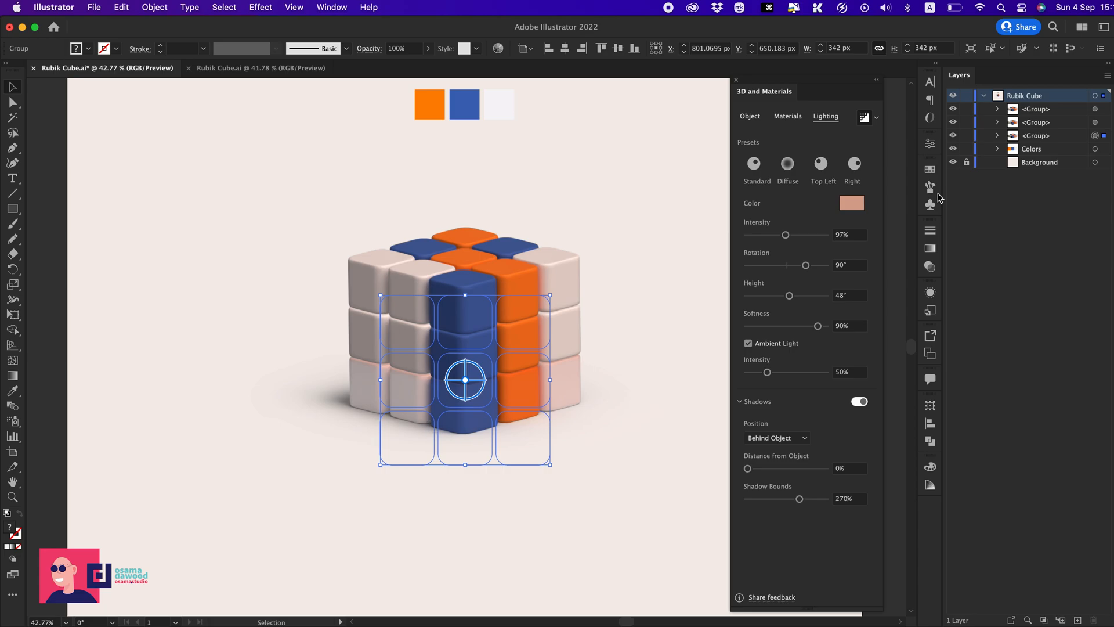
- Set the bottom layer's light to 117° rotation and 36° height, with the color #dbc4b9
{"action": "left_click_drag", "start_coordinate": [810, 272], "coordinate": [817, 273]}
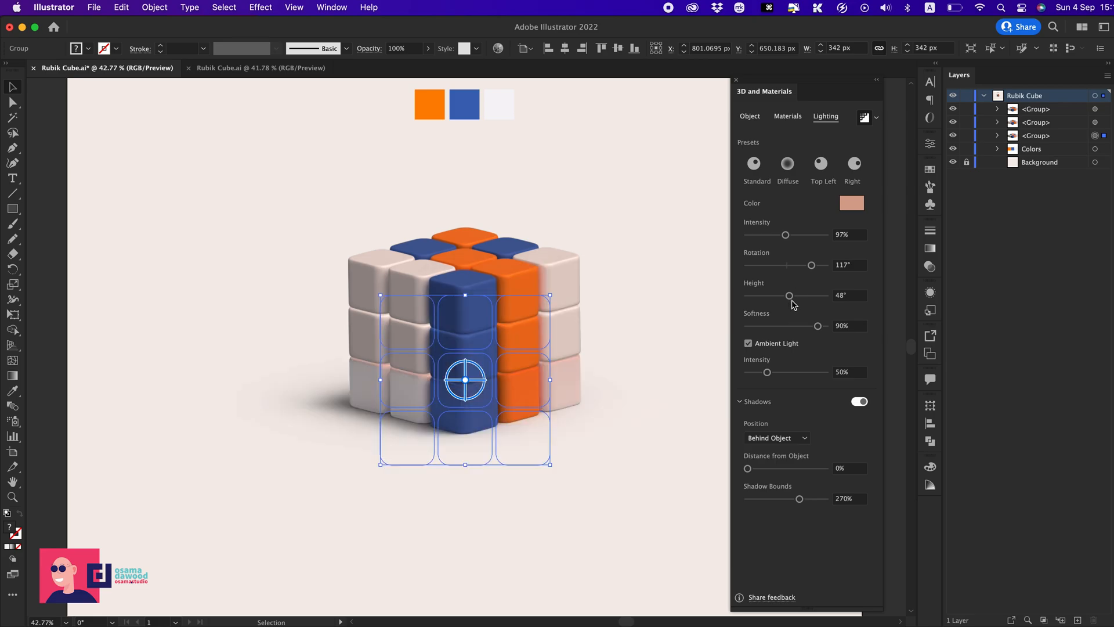
{"action": "left_click_drag", "start_coordinate": [793, 301], "coordinate": [779, 301]}
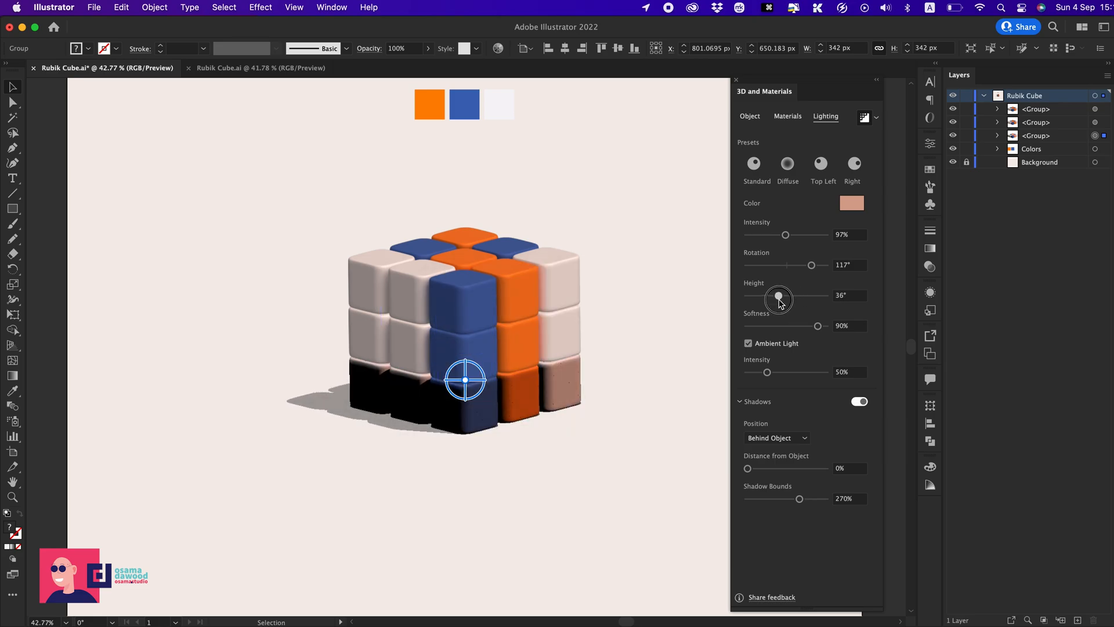
{"action": "left_click", "coordinate": [851, 203]}
{"action": "left_click_drag", "start_coordinate": [663, 192], "coordinate": [667, 207]}
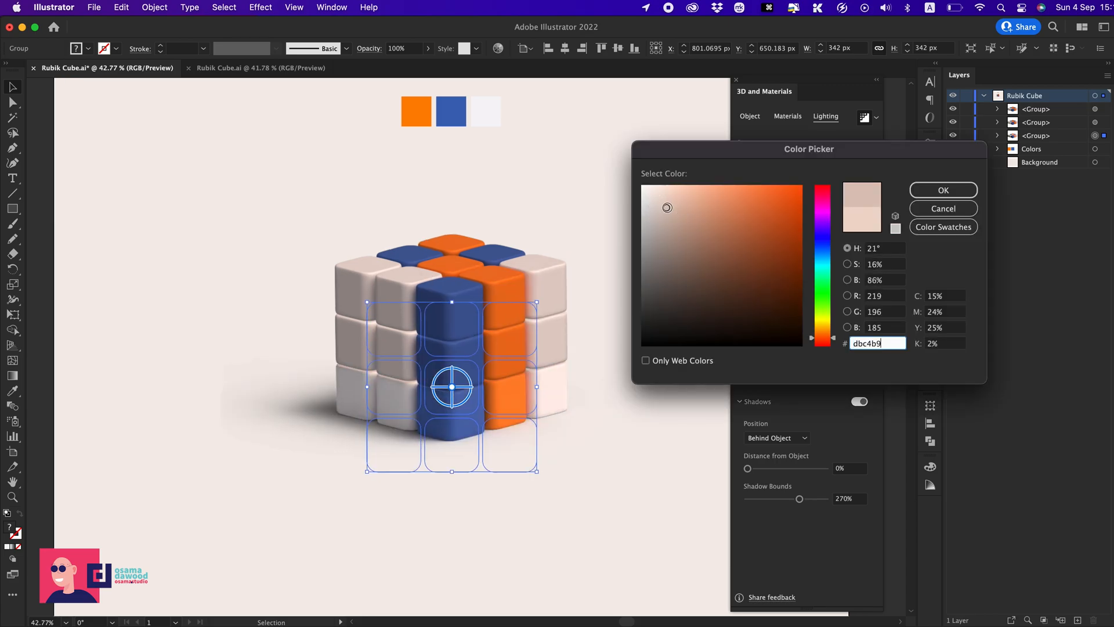
{"action": "left_click", "coordinate": [930, 189]}
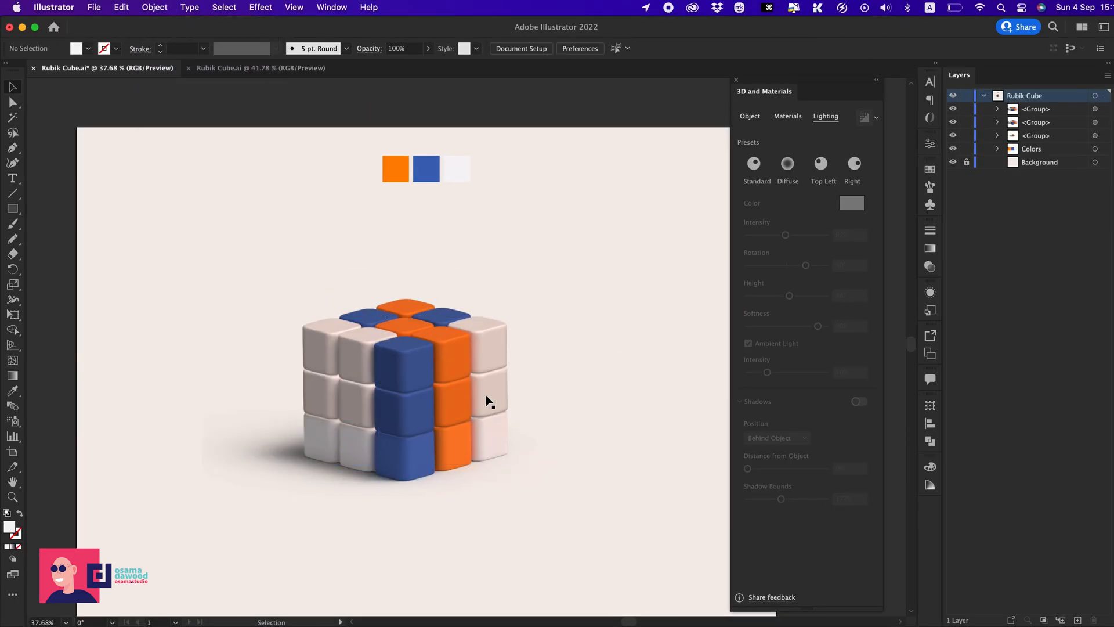
- Try rotating the middle and bottom layers to mix the tile colors, rendering the result with ray tracing
{"action": "left_click_drag", "start_coordinate": [484, 313], "coordinate": [306, 330]}
{"action": "left_click_drag", "start_coordinate": [405, 281], "coordinate": [284, 295]}
{"action": "left_click", "coordinate": [864, 119]}
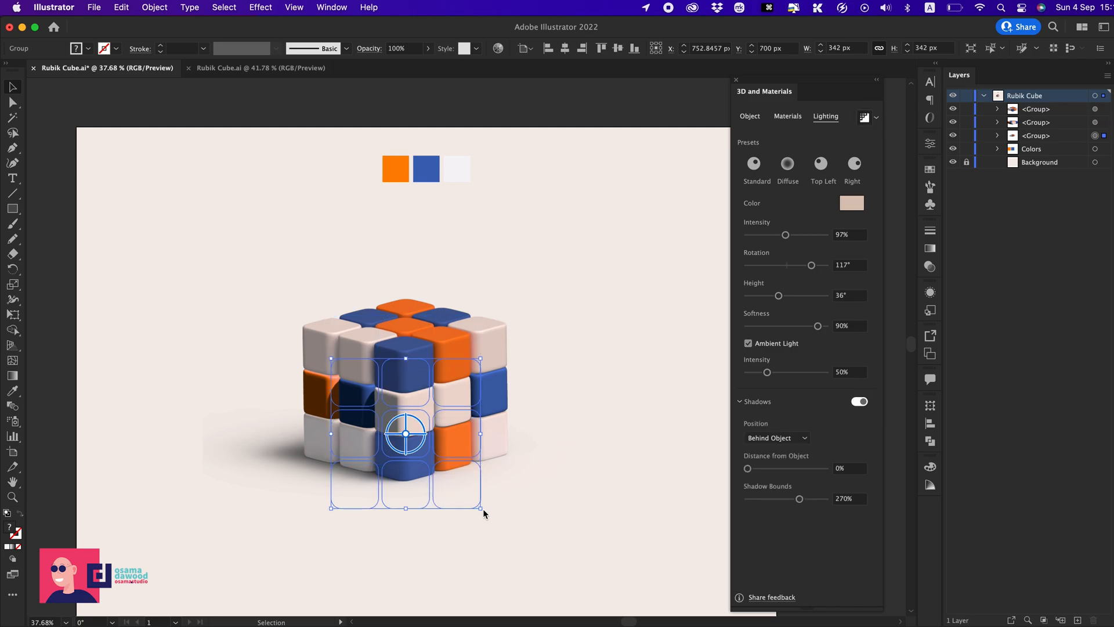
{"action": "left_click_drag", "start_coordinate": [483, 514], "coordinate": [269, 530]}
{"action": "left_click", "coordinate": [864, 117]}
{"action": "key", "text": "super+alt+]"}
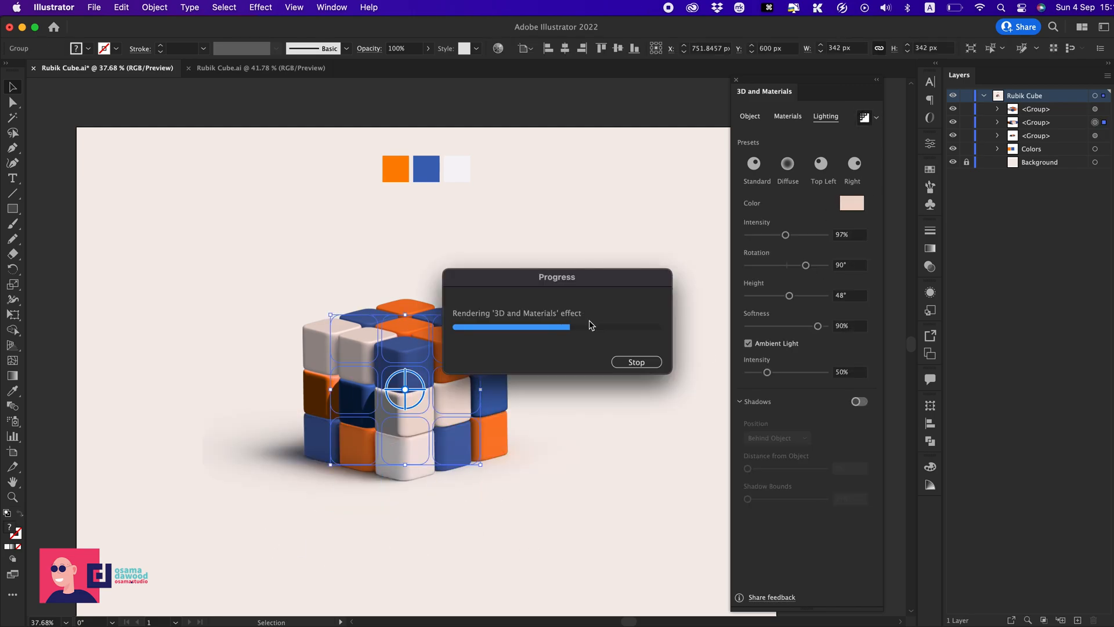
- Group the three layers into one cube and duplicate it, placing one cube at the artboard's upper left and the other toward the right
{"action": "left_click", "coordinate": [350, 462]}
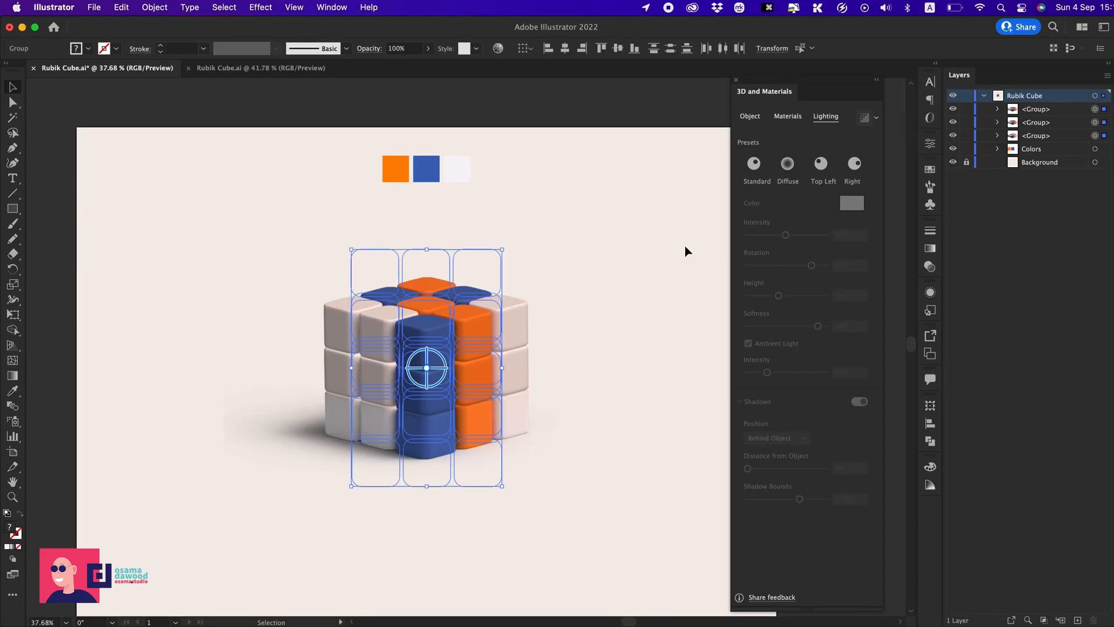
{"action": "key", "text": "super+g"}
{"action": "left_click_drag", "start_coordinate": [471, 338], "coordinate": [249, 222]}
{"action": "left_click_drag", "start_coordinate": [413, 352], "coordinate": [512, 340]}
{"action": "key", "text": "super+shift+a"}
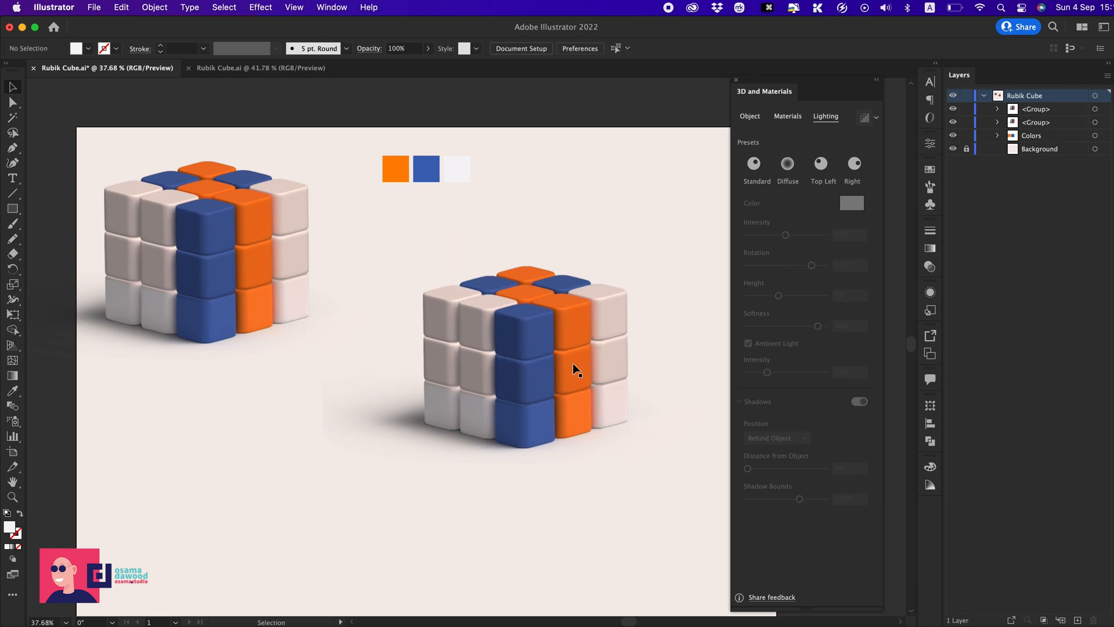
- Ungroup the right-hand cube and rotate its middle layer 45°
{"action": "left_click", "coordinate": [573, 368]}
{"action": "left_click", "coordinate": [583, 364]}
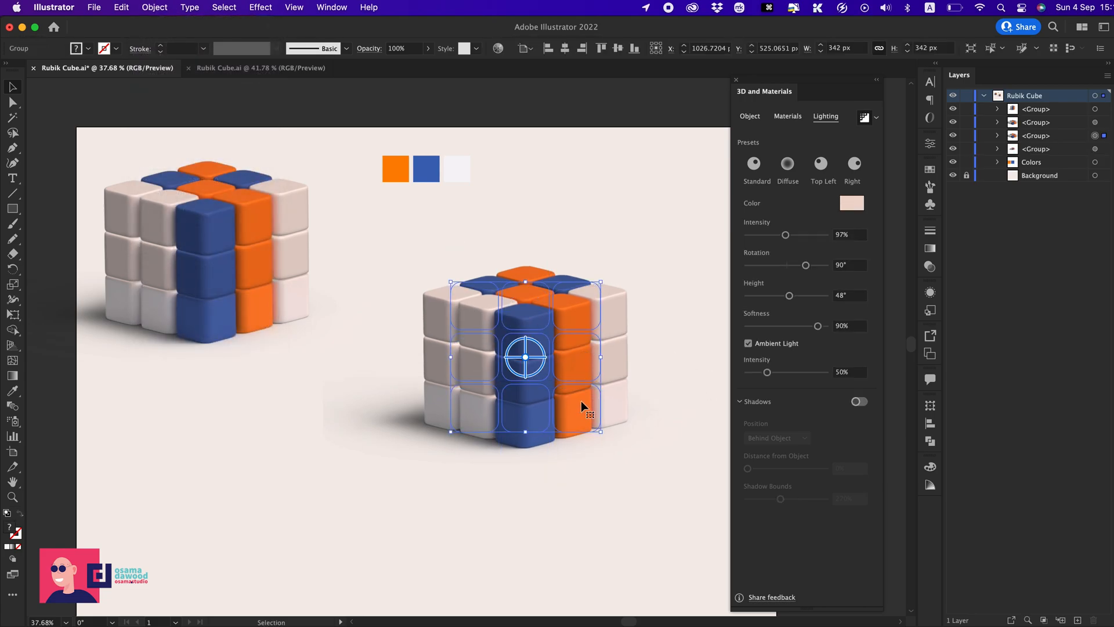
{"action": "left_click_drag", "start_coordinate": [604, 277], "coordinate": [641, 345]}
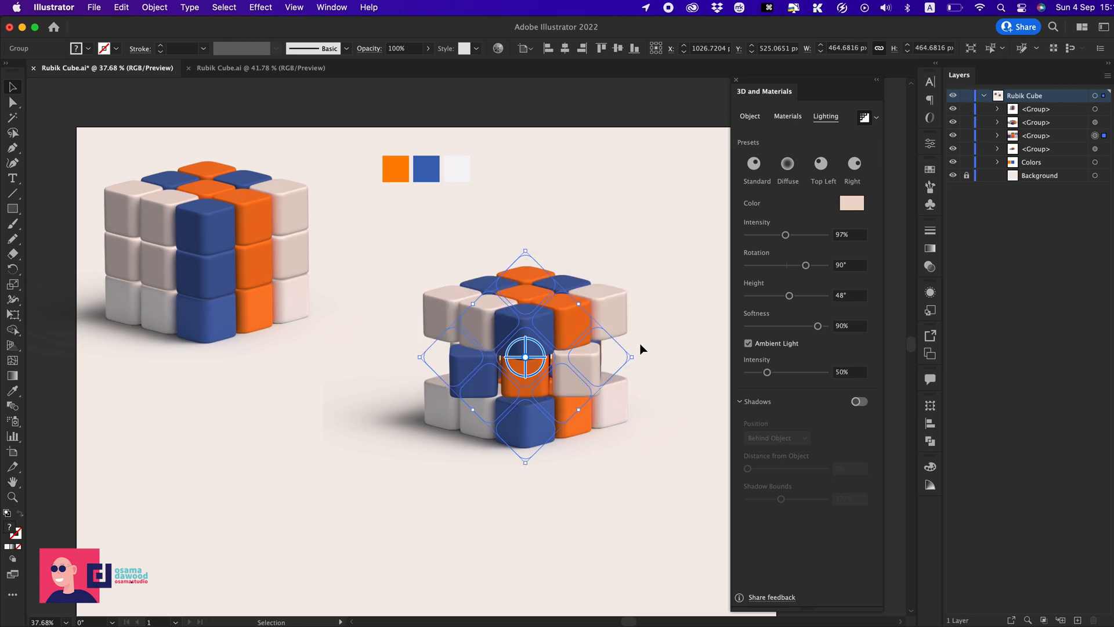
{"action": "left_click", "coordinate": [658, 313]}
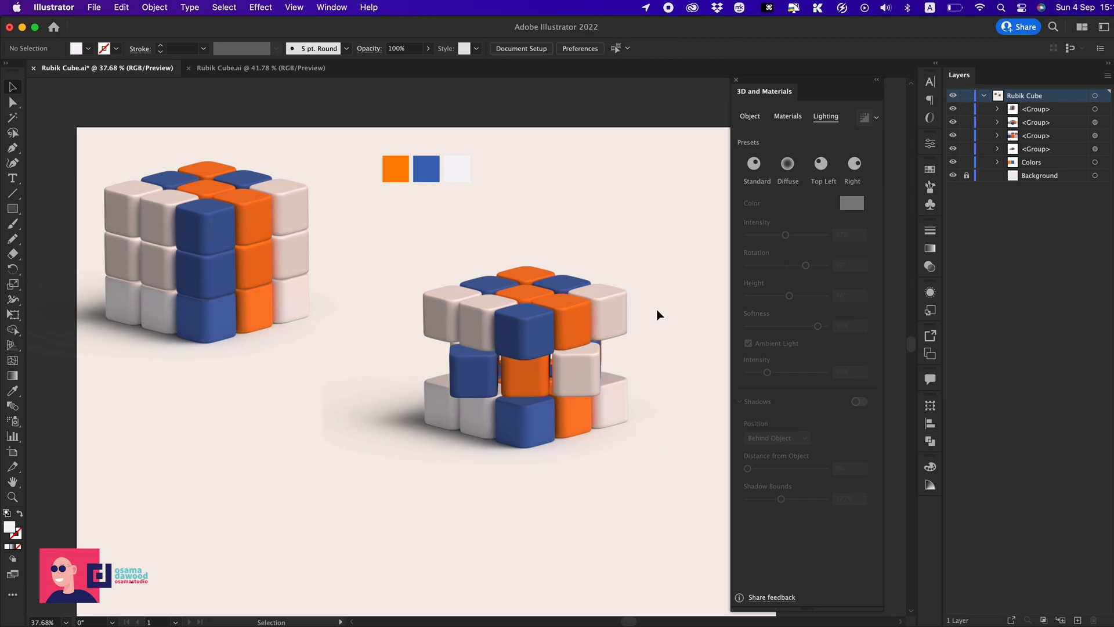